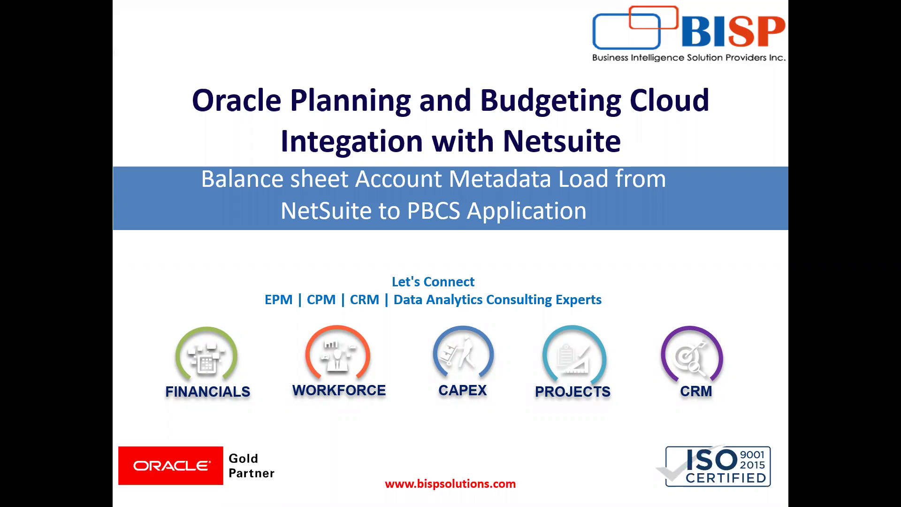
Step: Switch to the NetSuite page in Chrome and run a global search for "pbcs"
key(alt+Tab)
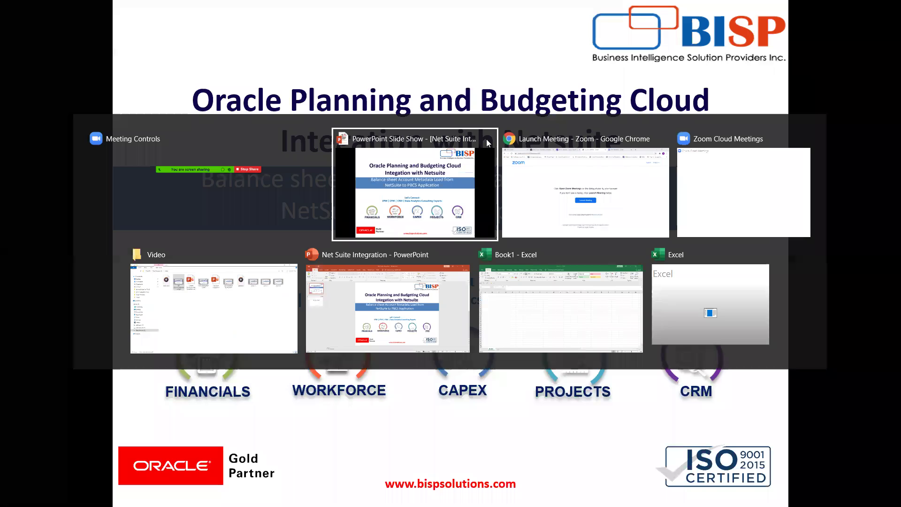
key(alt+Tab)
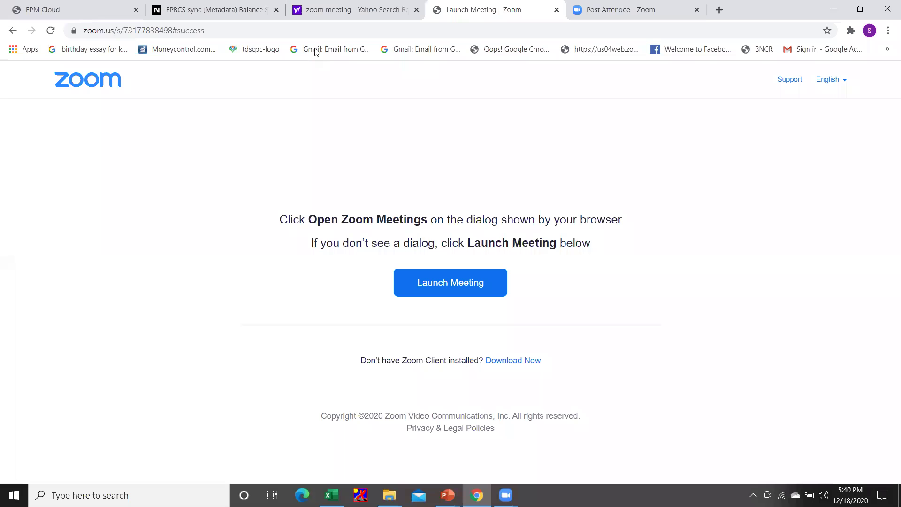
click(193, 6)
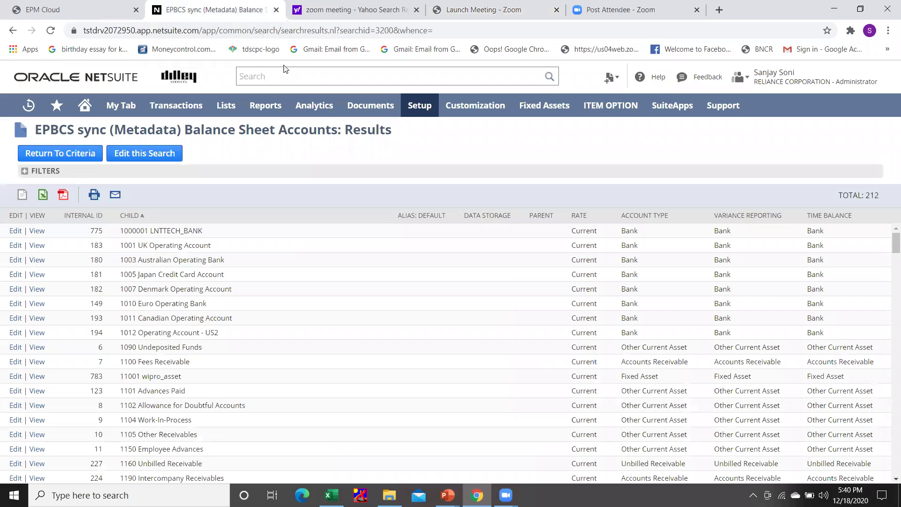
click(307, 78)
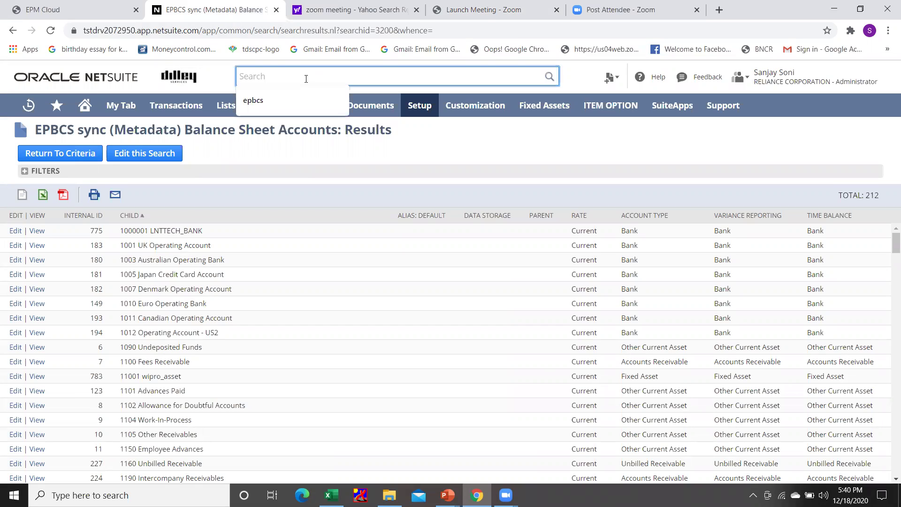
text(p)
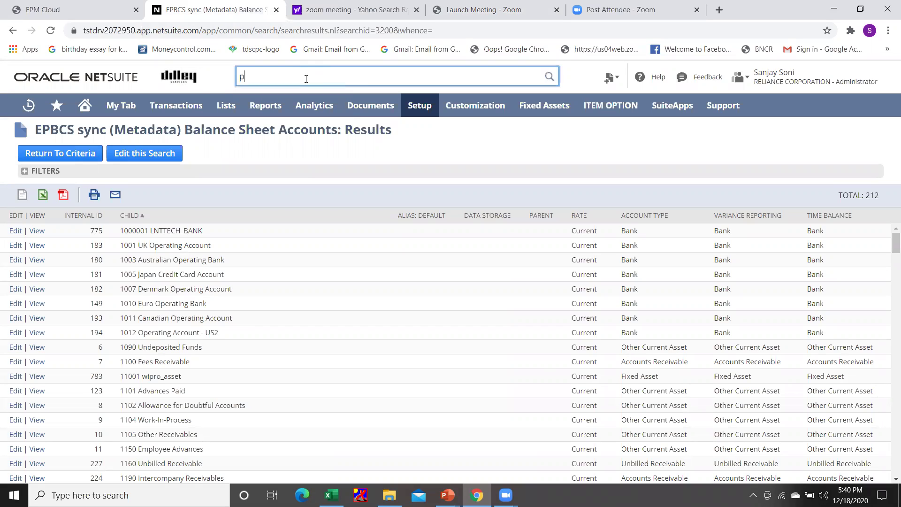
text(bcs)
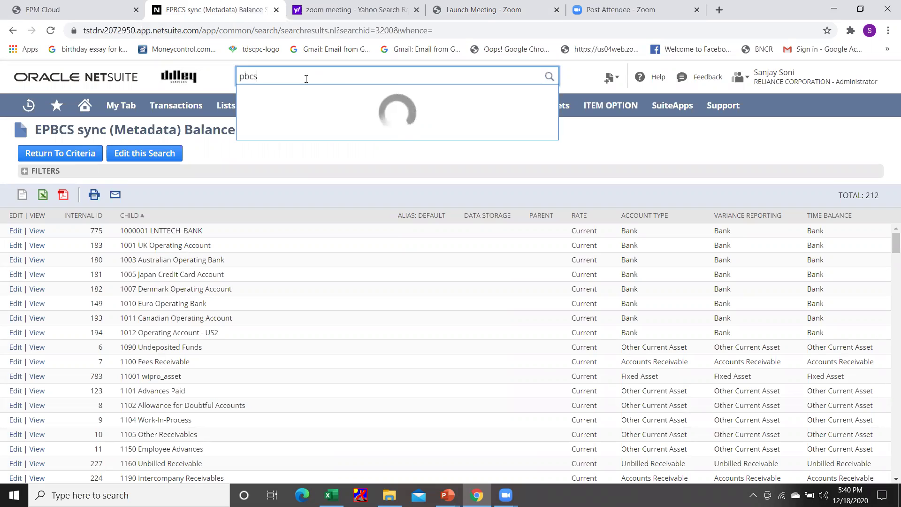
click(549, 78)
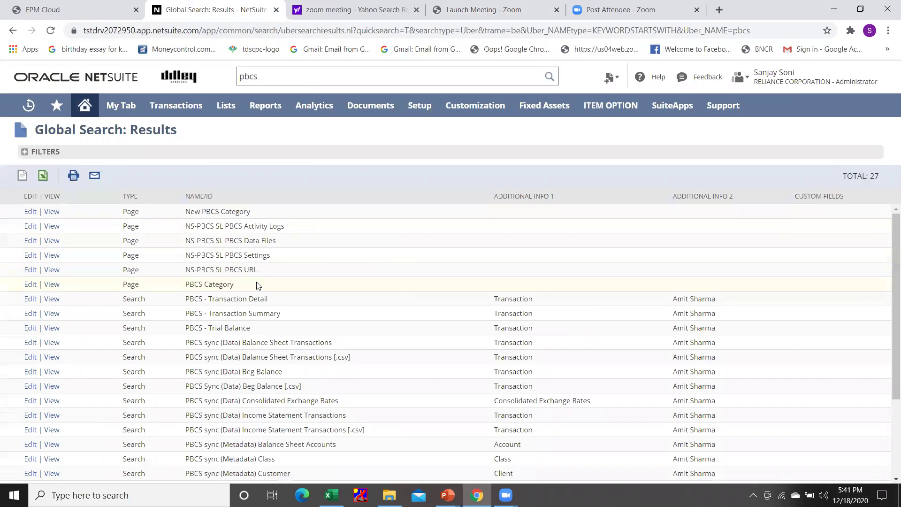
Step: Open the saved search "PBCS sync (Metadata) Balance Sheet Accounts" for editing from the global search results
scroll(255, 288, down, 3)
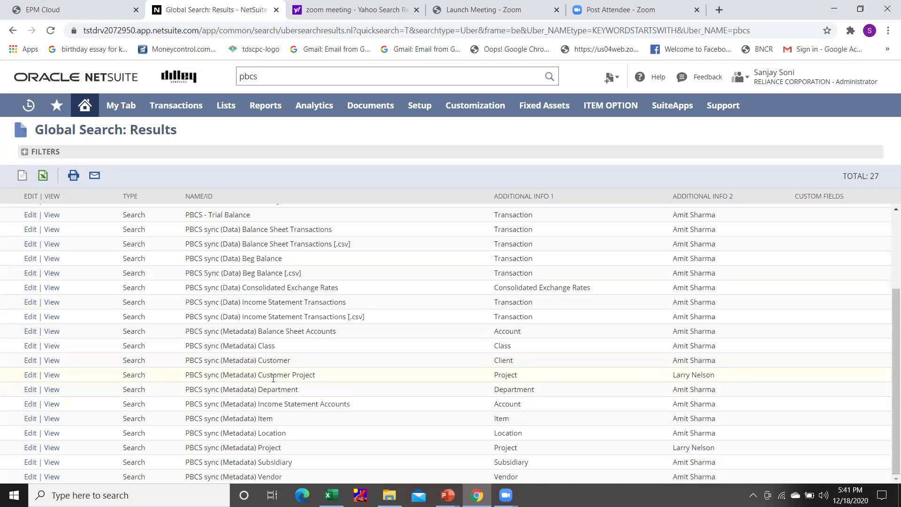
scroll(247, 327, up, 1)
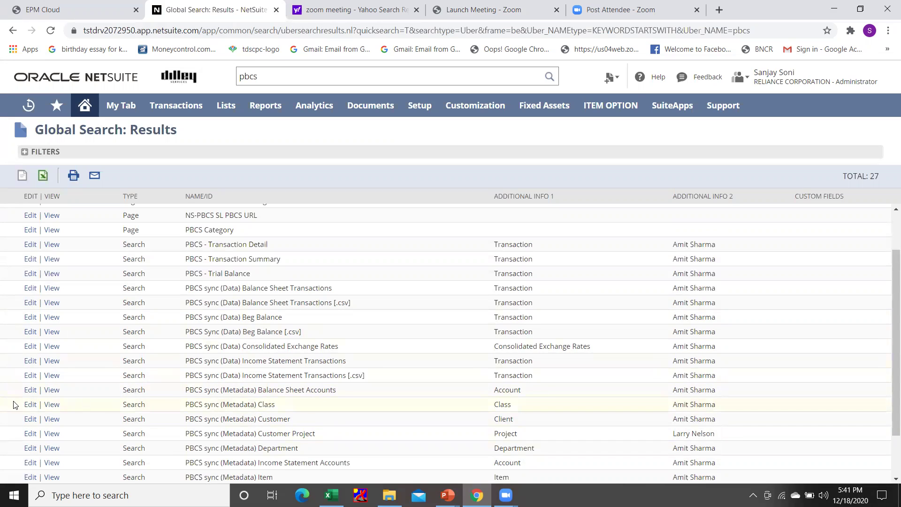
click(30, 392)
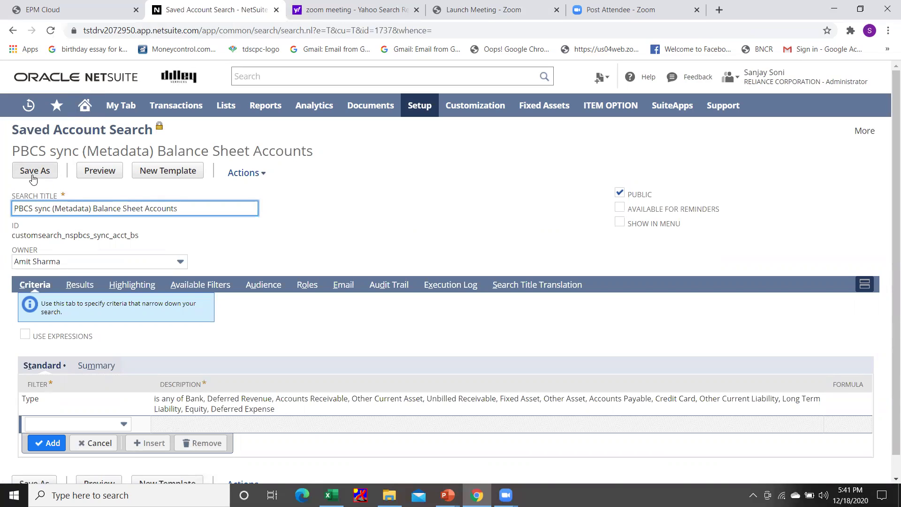
Step: Search NetSuite for "epbcs" and open the results of "EPBCS sync (Metadata) Balance Sheet Accounts"
click(294, 77)
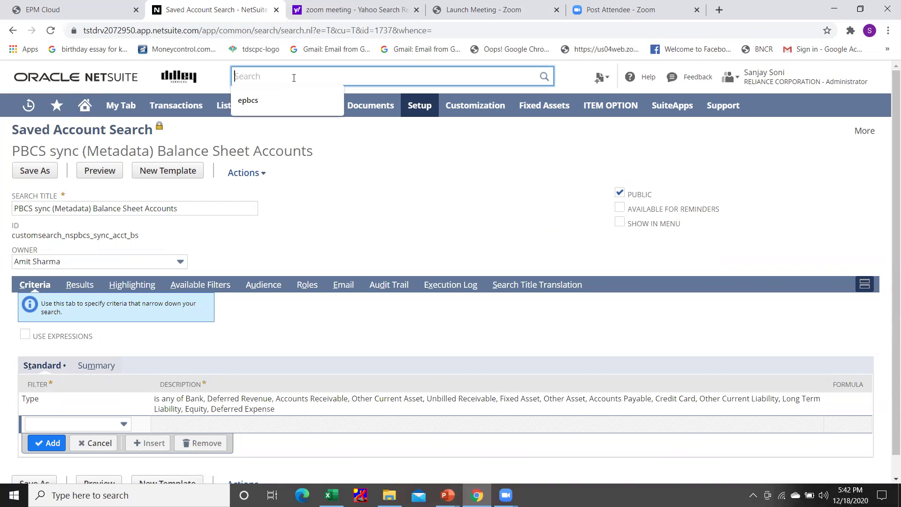
text(epbc)
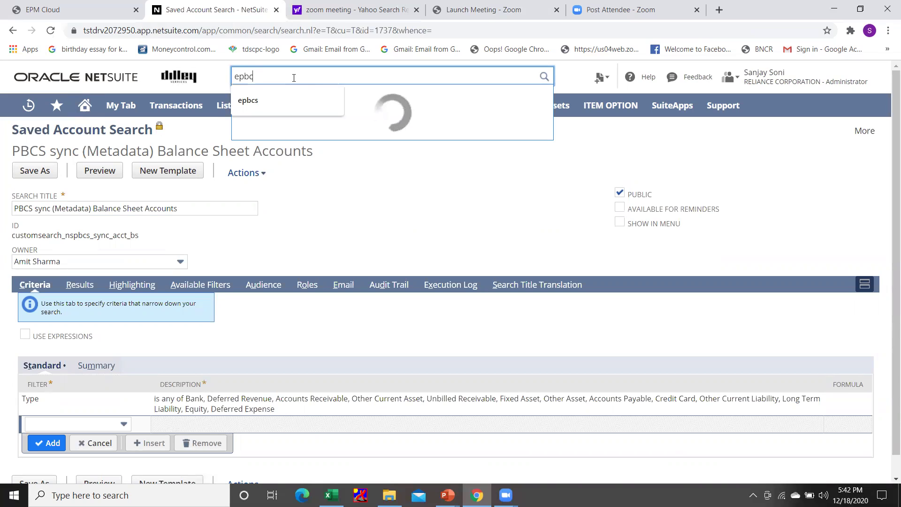
text(s)
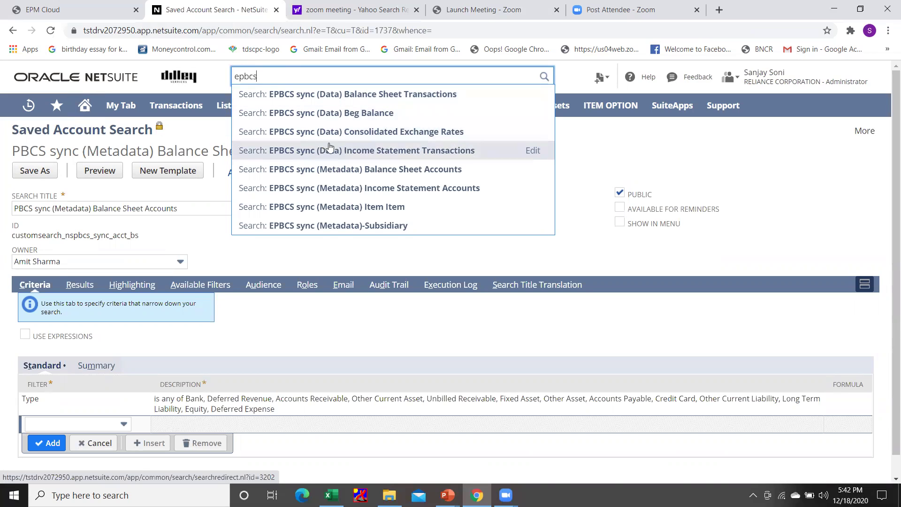
click(370, 176)
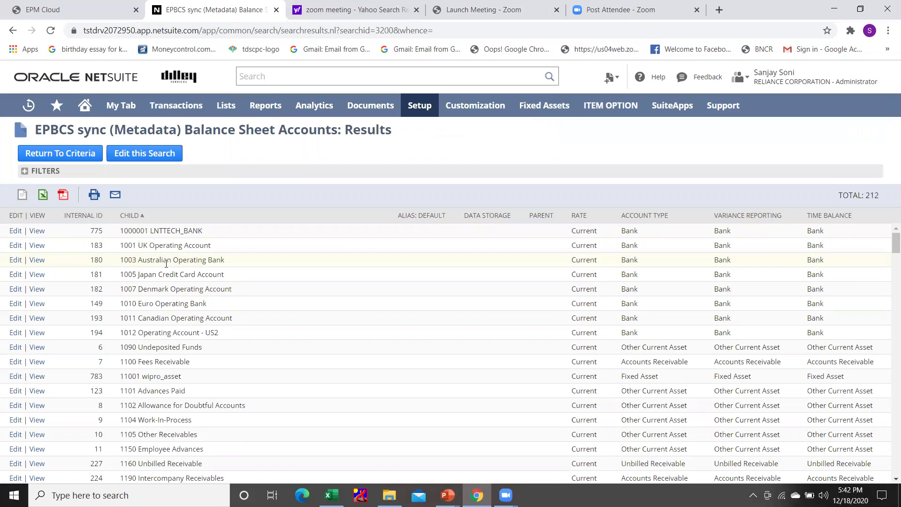
Step: Examine the balance sheet accounts returned by the saved search, including their rates and account types
scroll(167, 263, down, 9)
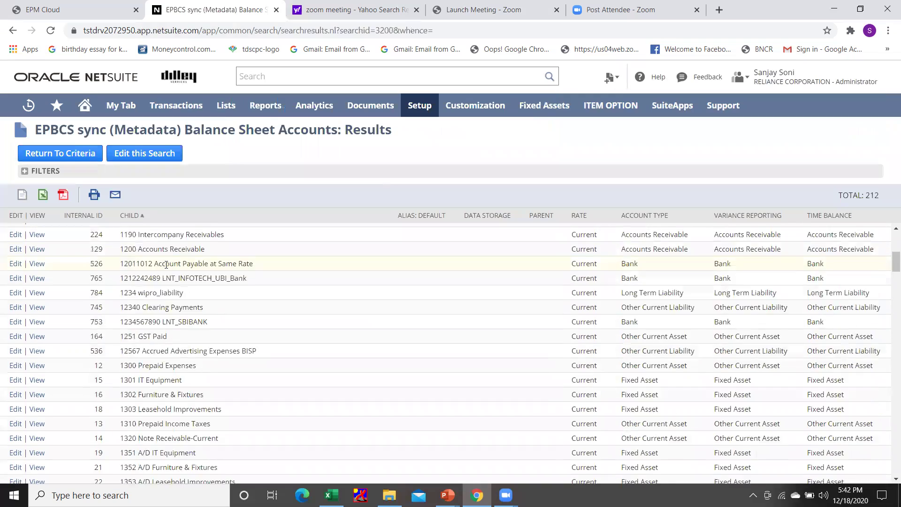
scroll(186, 319, down, 12)
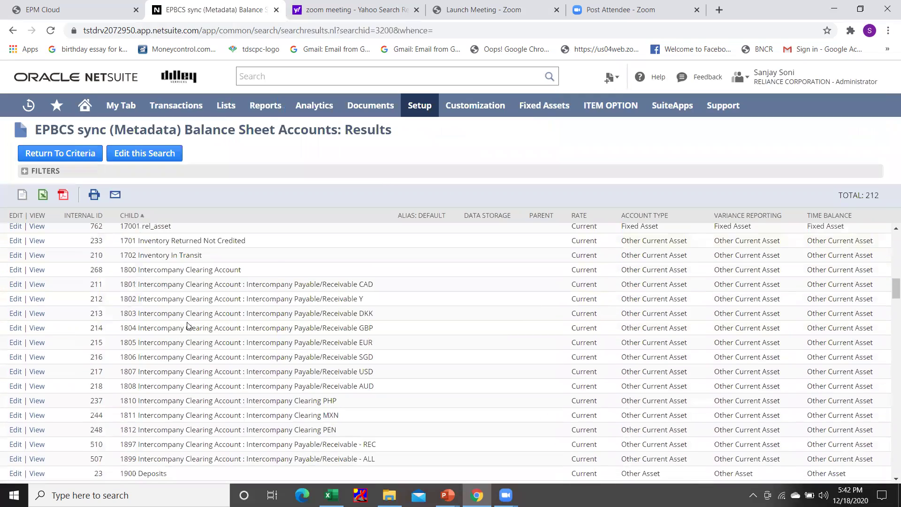
scroll(197, 323, down, 15)
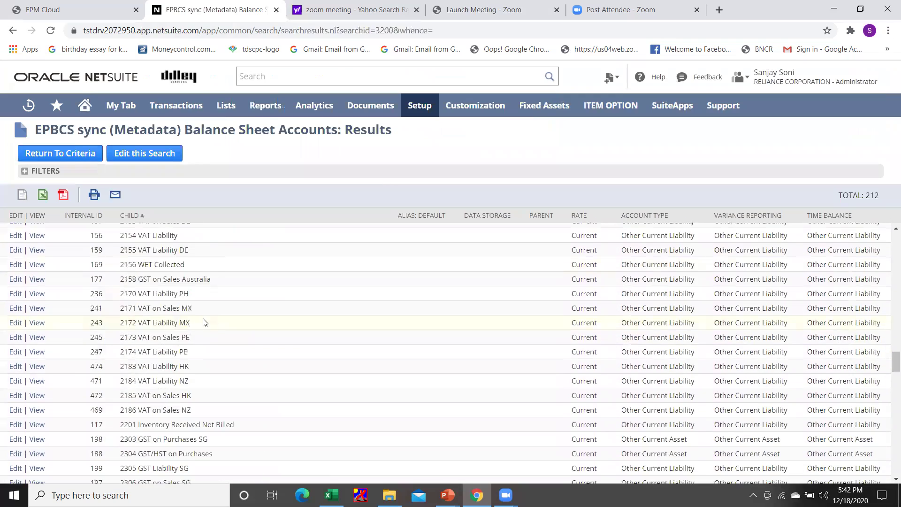
scroll(206, 320, down, 15)
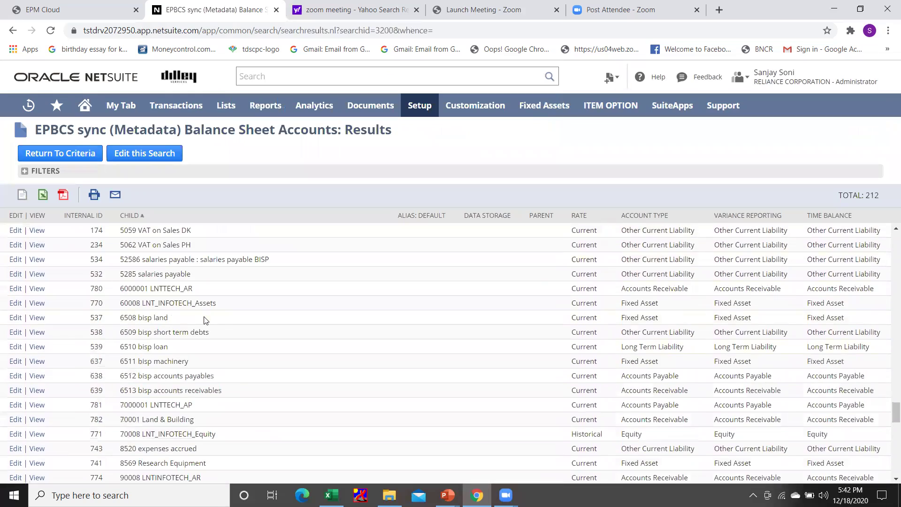
scroll(205, 320, down, 4)
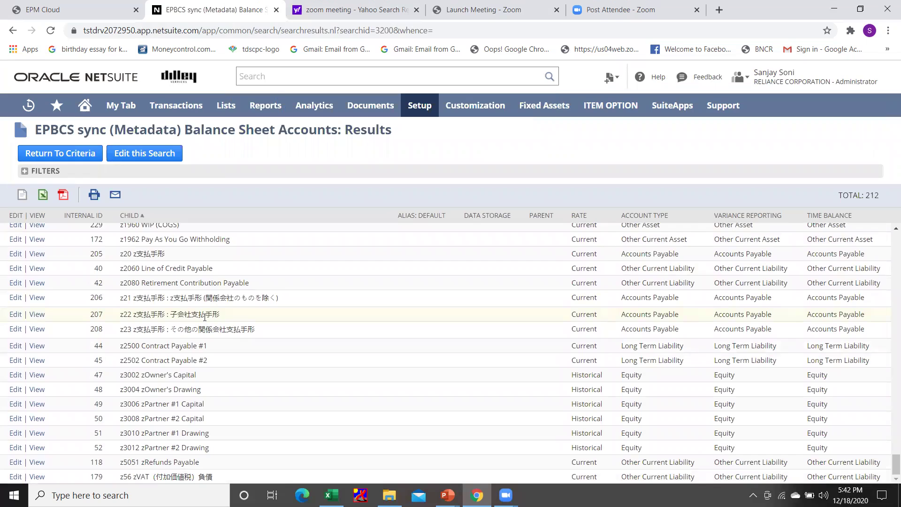
scroll(202, 317, up, 15)
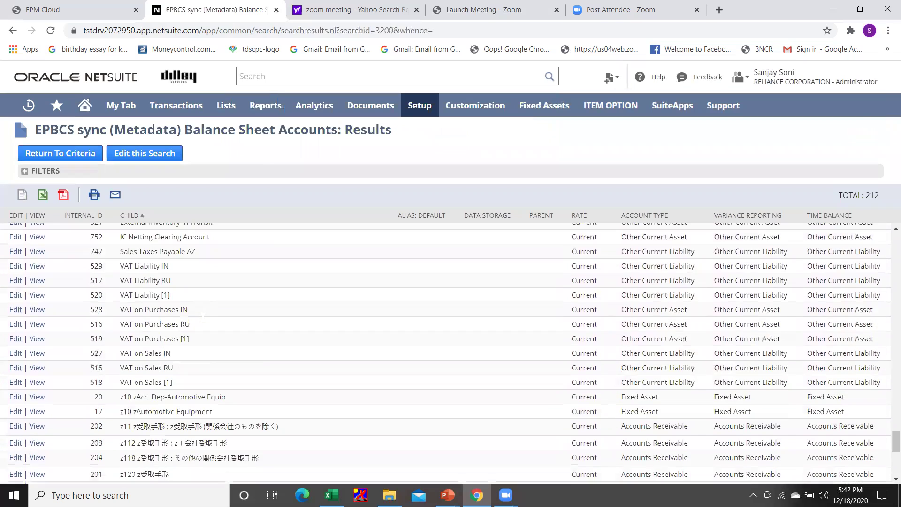
scroll(203, 317, up, 15)
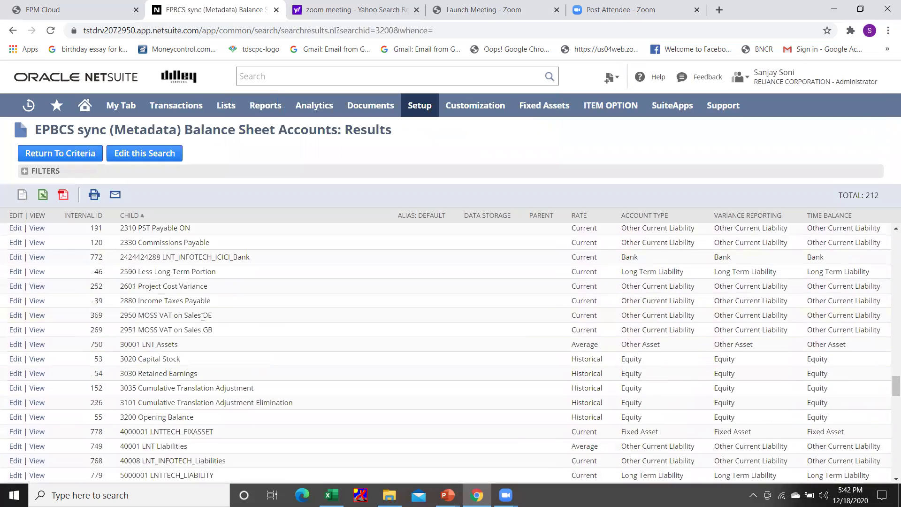
scroll(202, 317, up, 10)
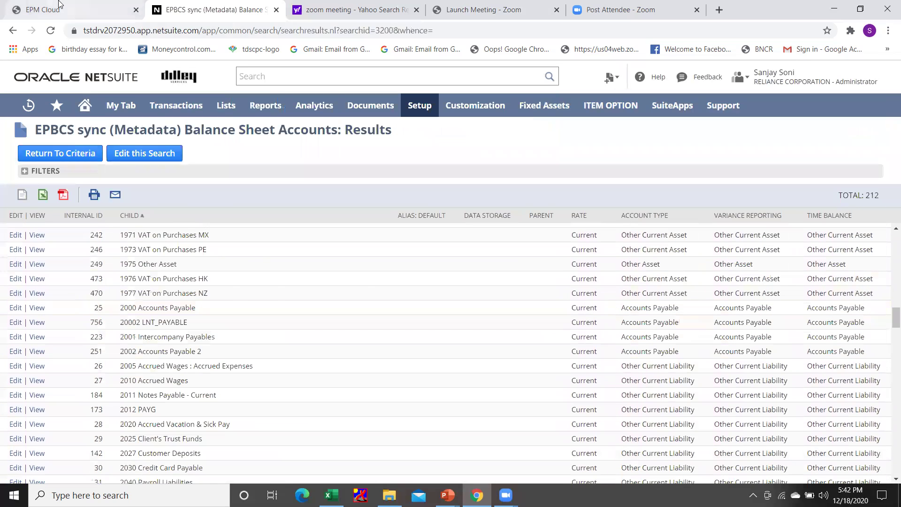
Step: Switch to EPM Cloud, open Data Management in a maximized window, and show its Source System setup
click(61, 5)
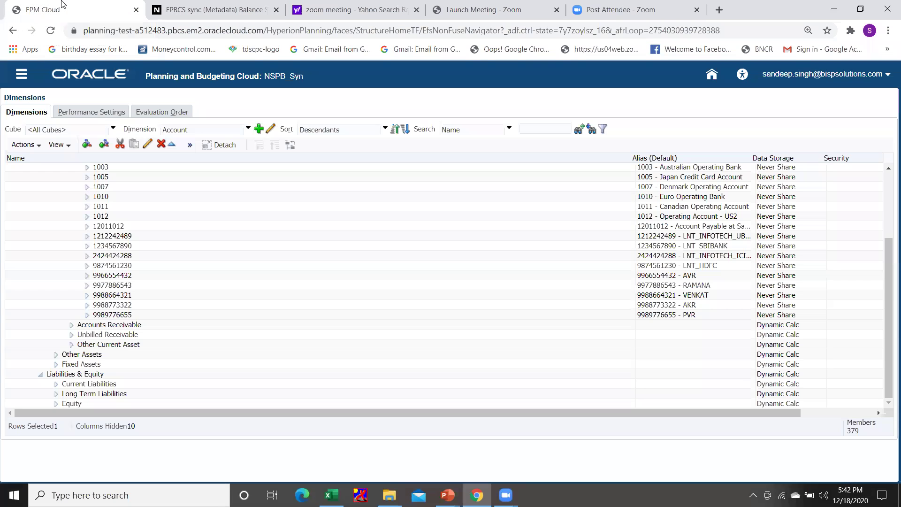
click(18, 76)
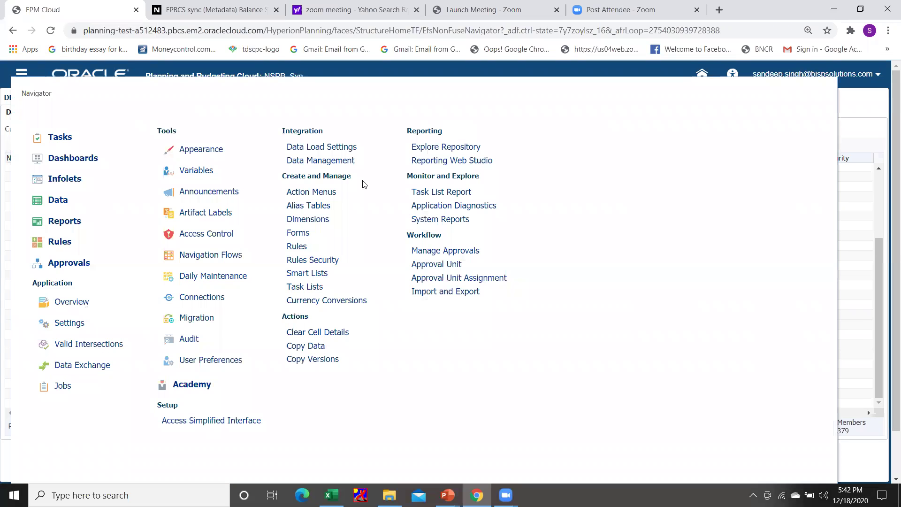
click(324, 160)
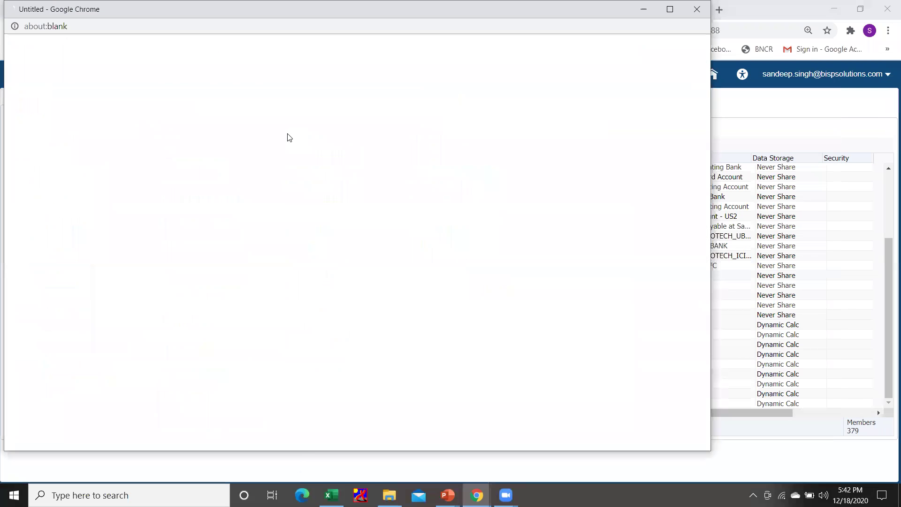
click(669, 9)
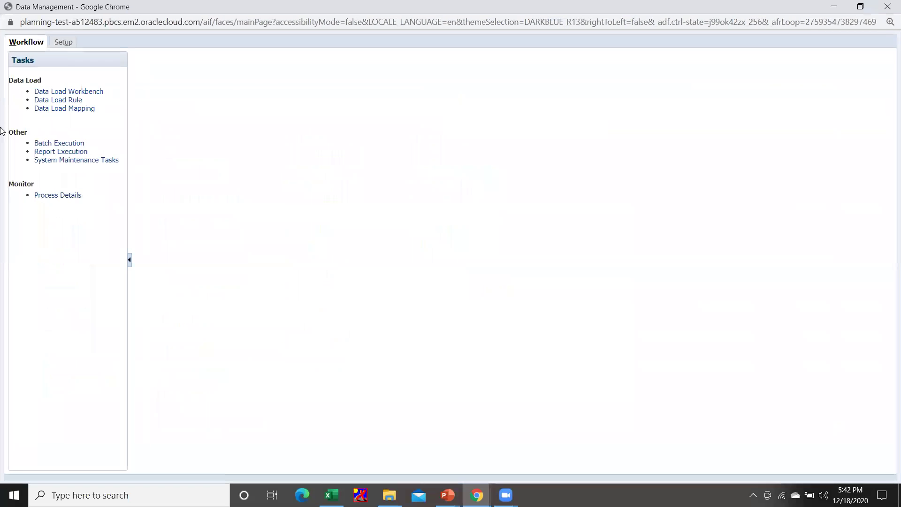
click(63, 42)
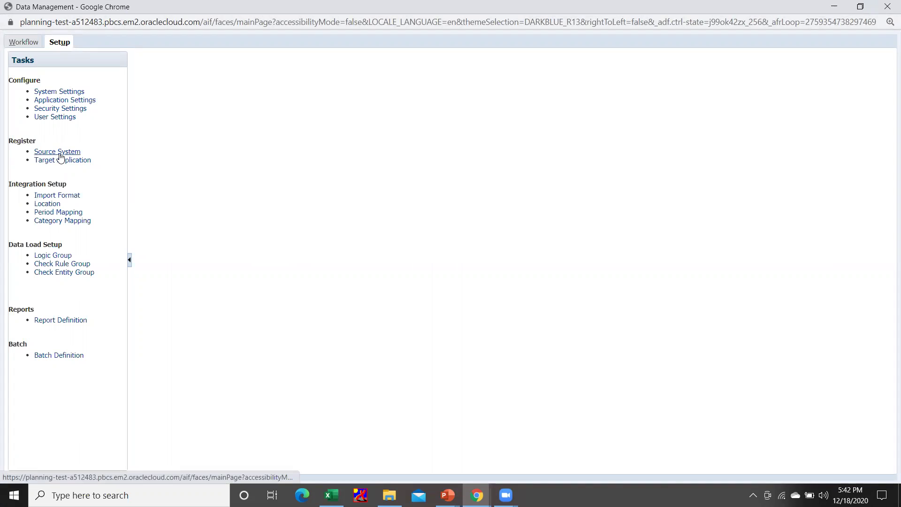
click(58, 152)
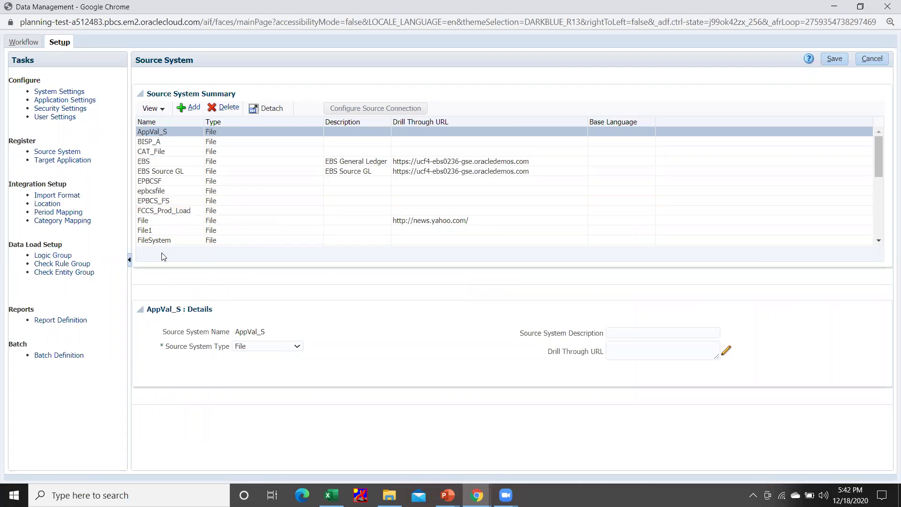
Step: Configure the source connection of the NSPBE NetSuite source system with its existing user-based credentials and account
scroll(174, 212, down, 3)
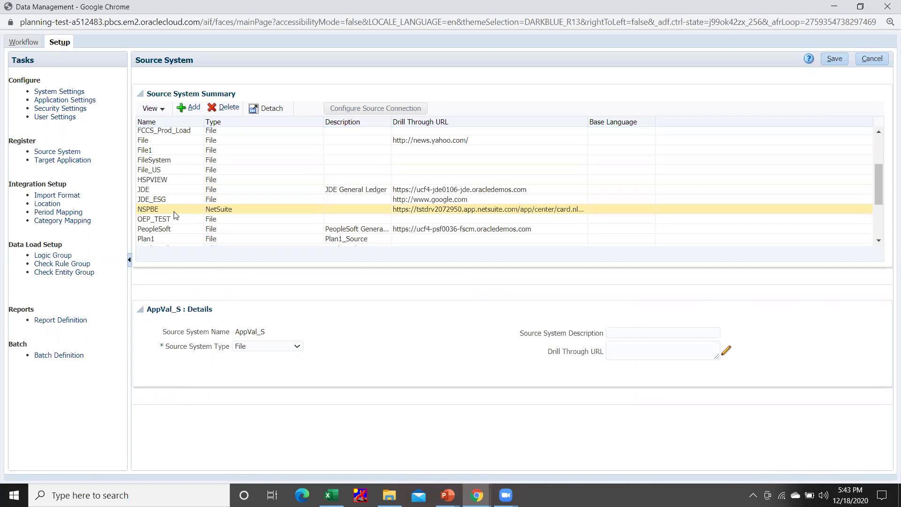
click(169, 209)
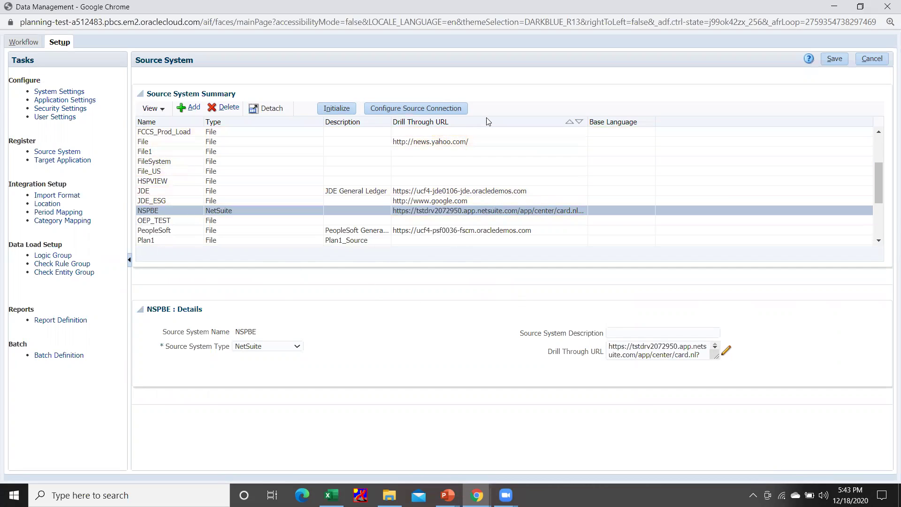
click(424, 108)
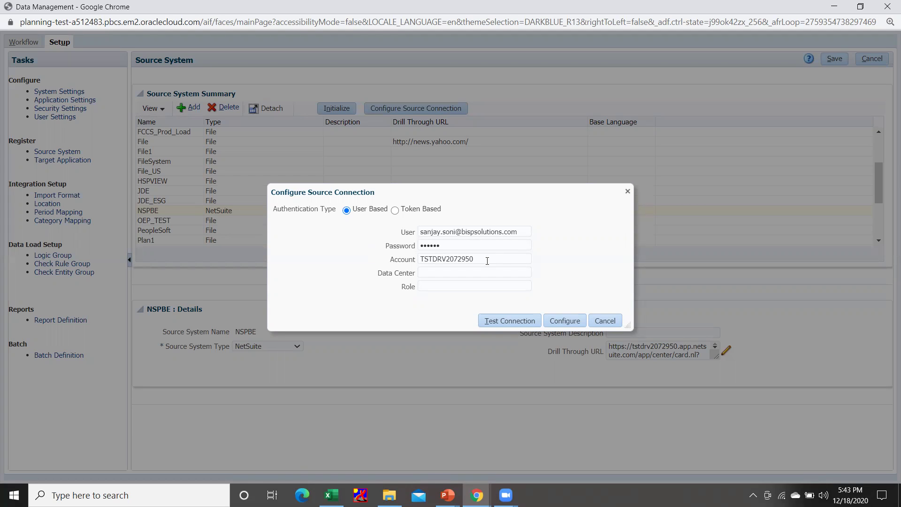
drag(483, 261, 355, 251)
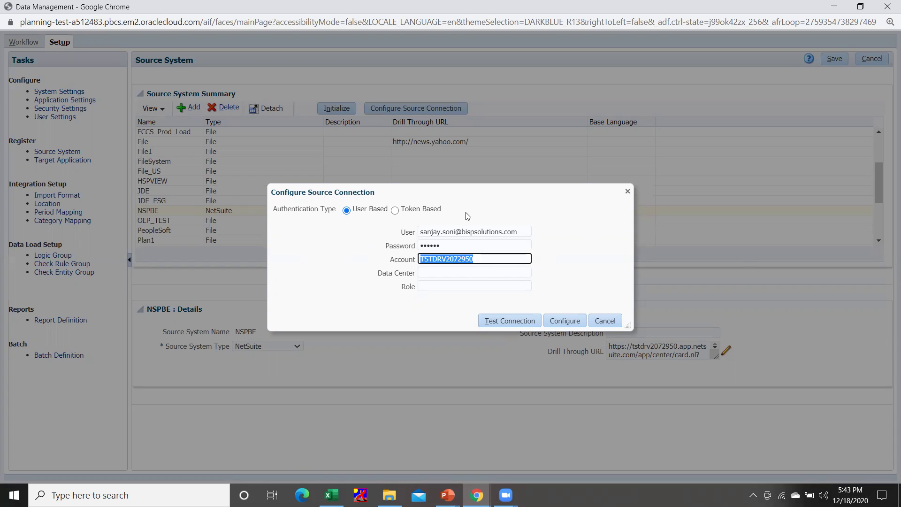
click(570, 322)
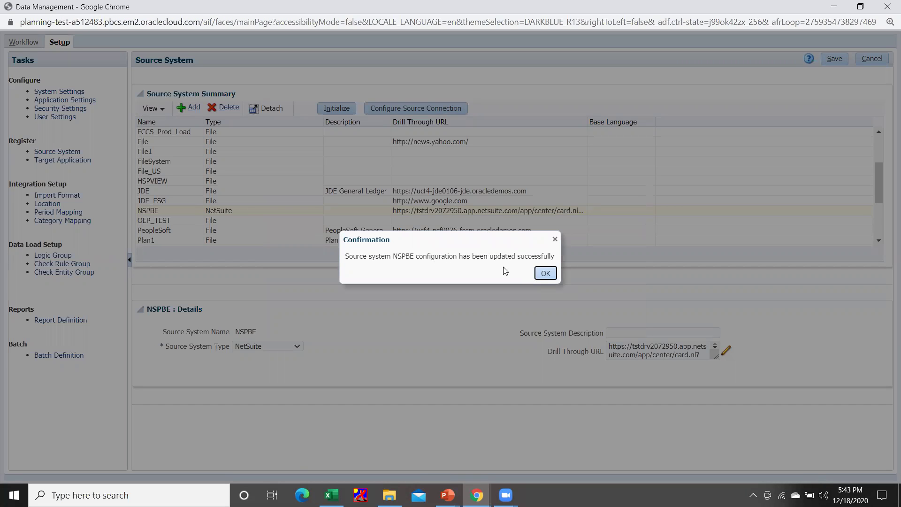
click(546, 273)
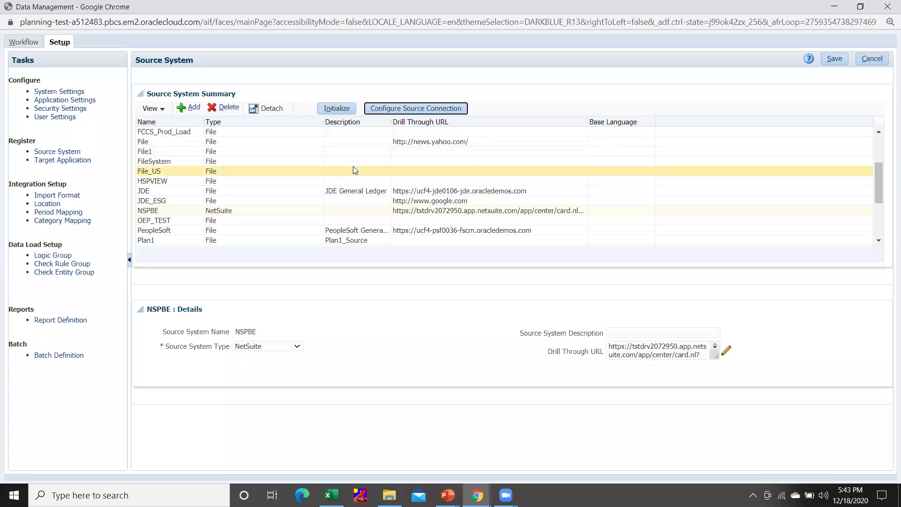
Step: Initialize the NSPBE source system with the prefix SS_ and dismiss the submission message
click(339, 108)
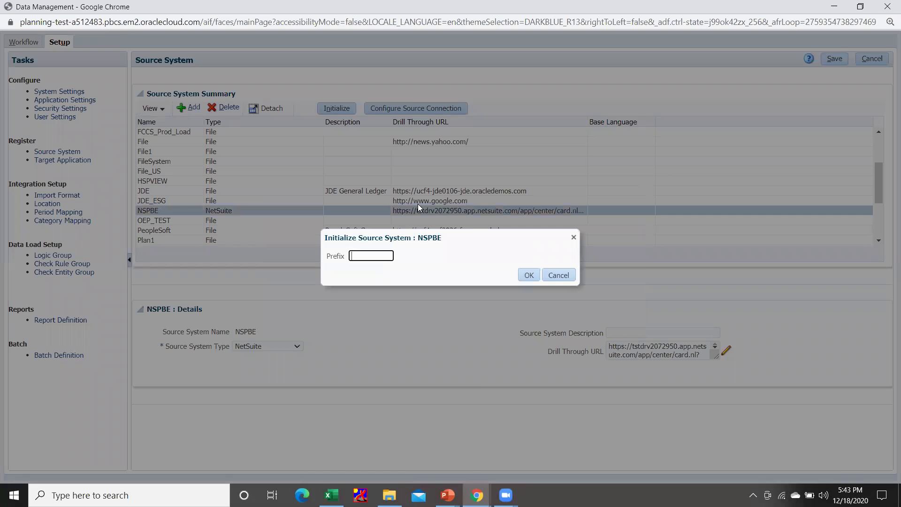
click(362, 261)
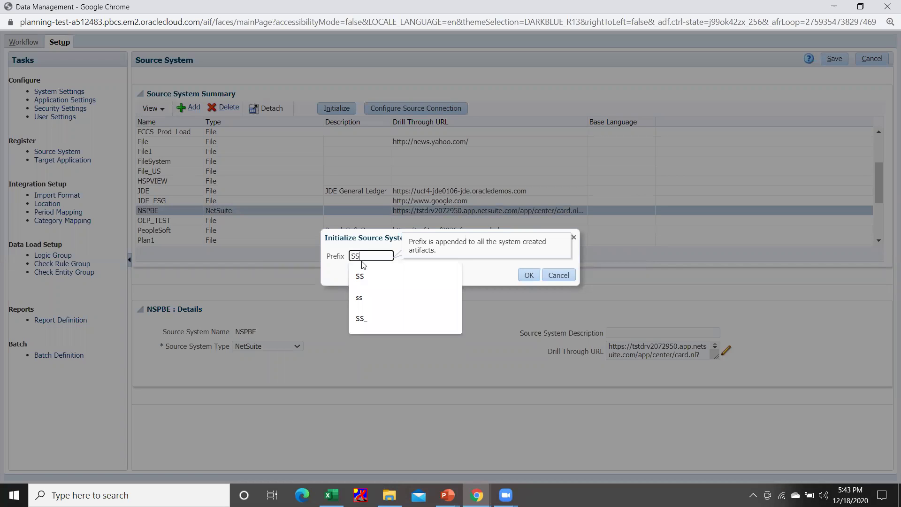
click(374, 314)
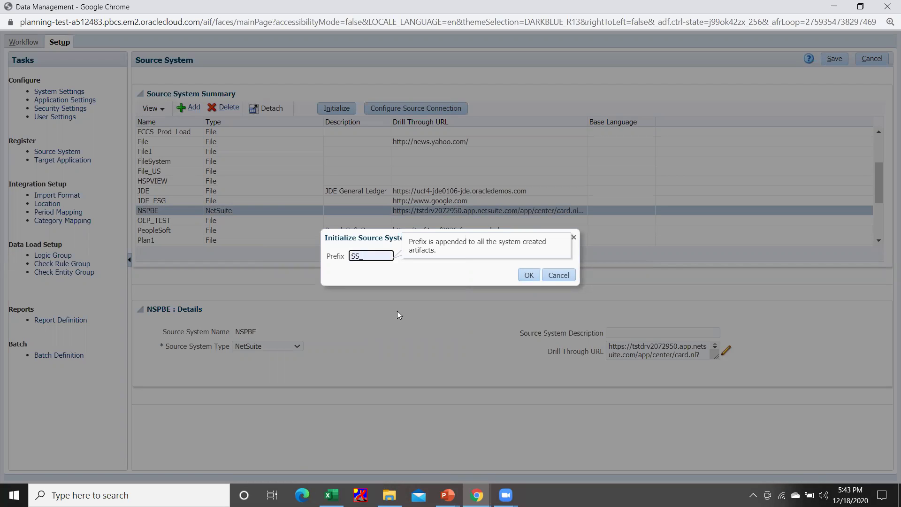
click(529, 275)
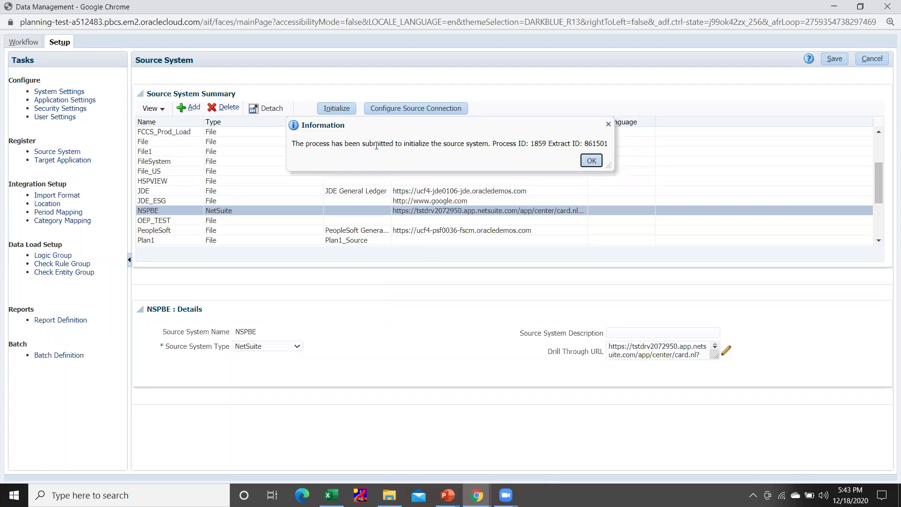
click(593, 161)
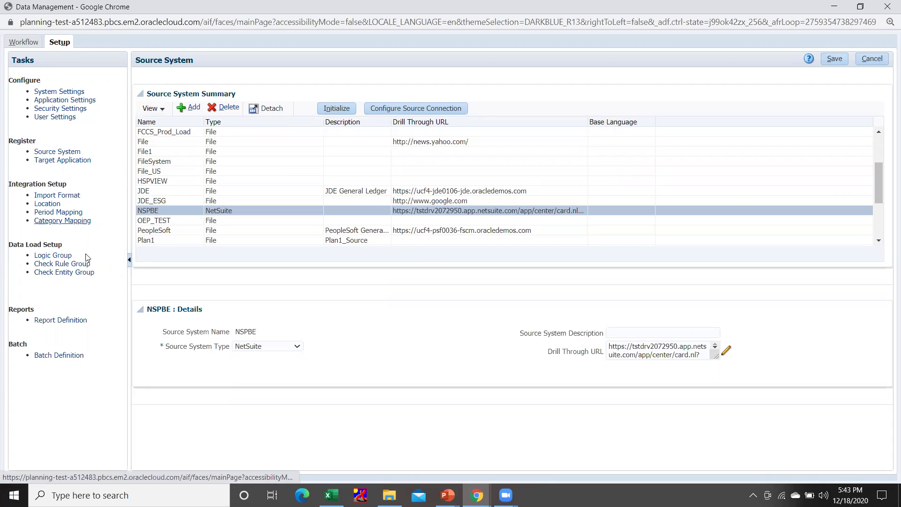
Step: Show the process details and refresh them to check the status of the NSPBE source system initialization
click(33, 43)
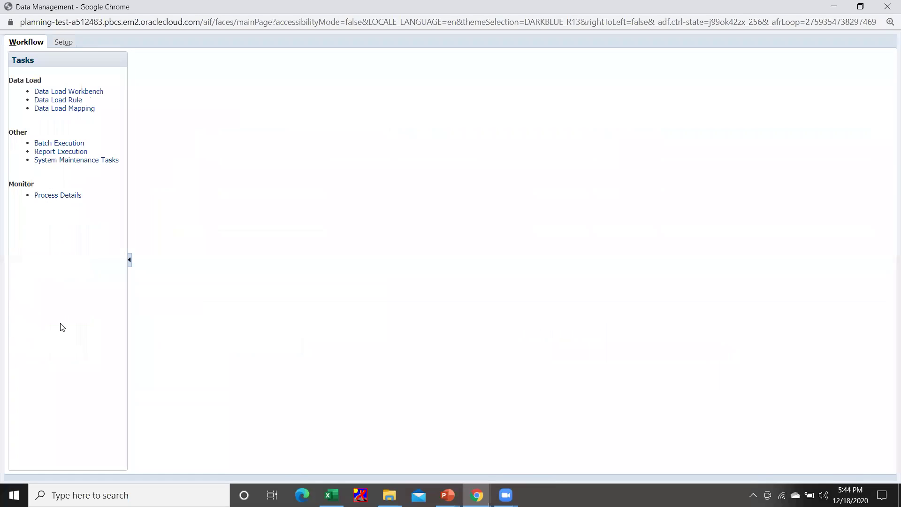
click(66, 195)
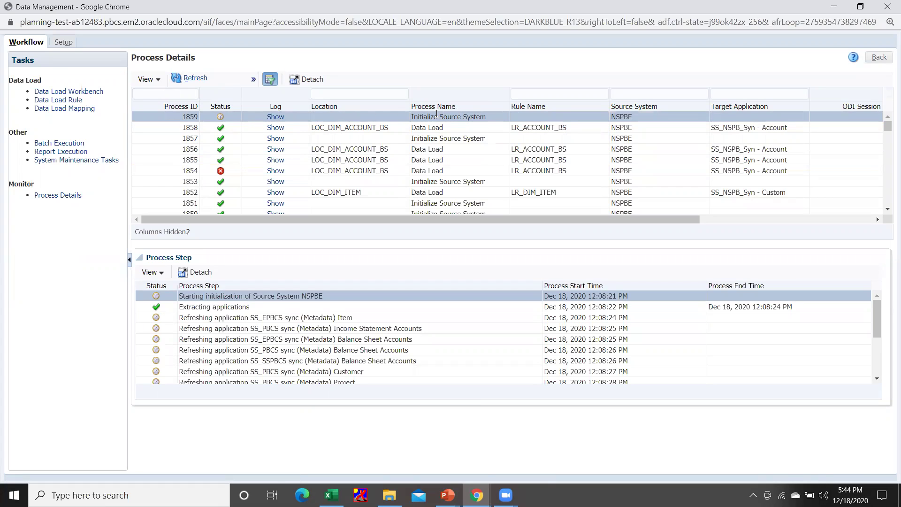
click(176, 80)
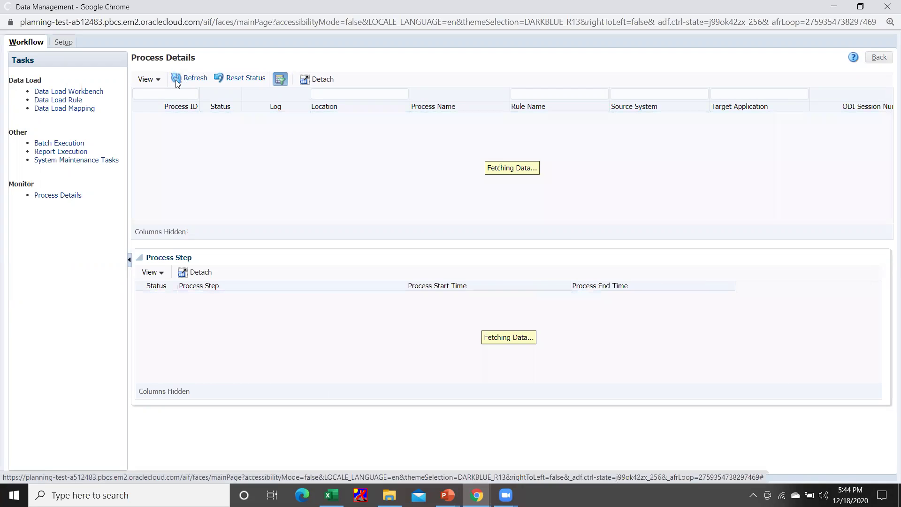
click(176, 80)
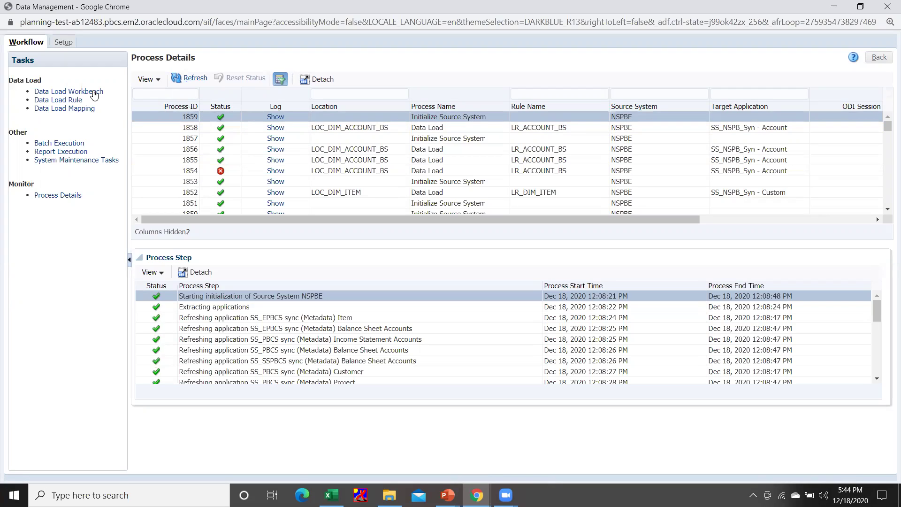
Step: Open the SS_NSPB_Syn - Account target application and examine its selected properties and their data table column names
click(66, 44)
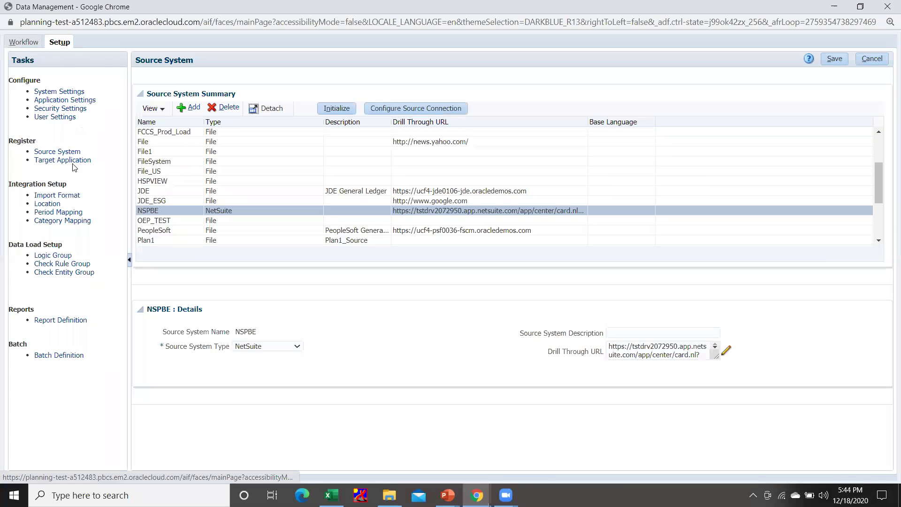
click(74, 161)
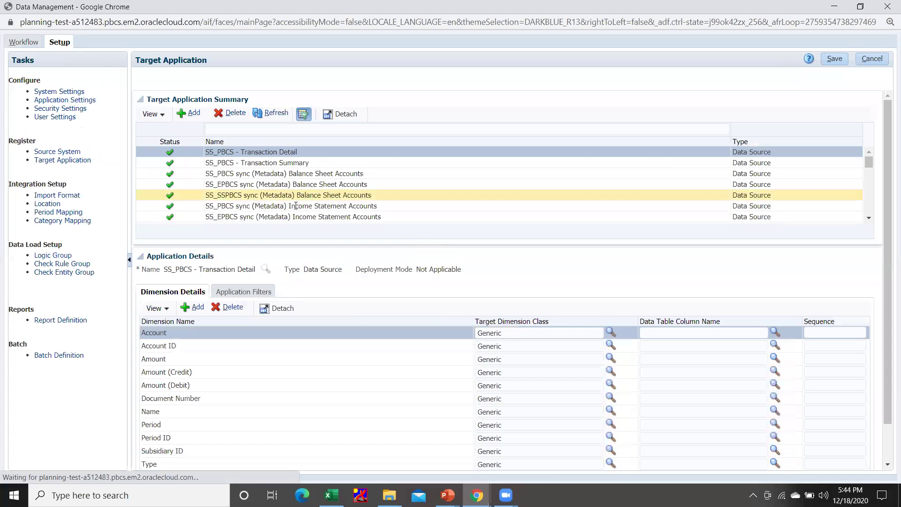
scroll(344, 205, down, 3)
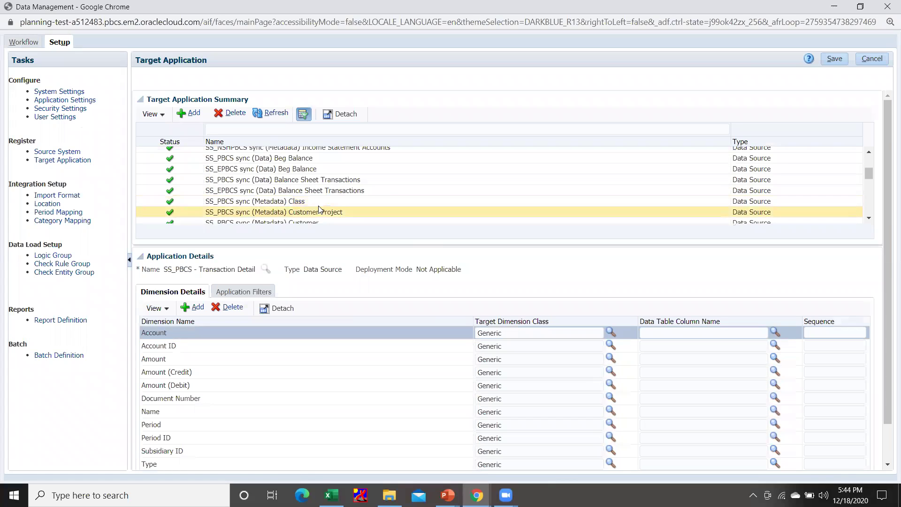
scroll(319, 210, down, 3)
scroll(315, 213, down, 3)
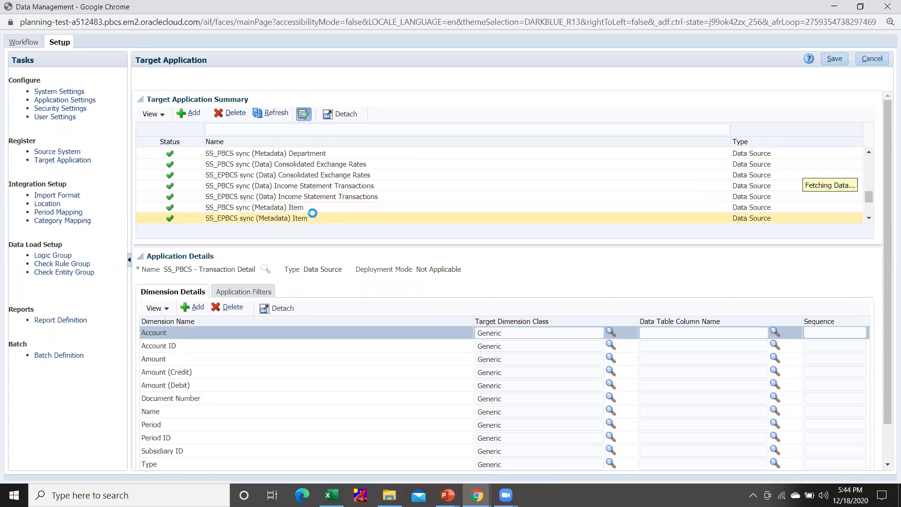
scroll(305, 209, down, 3)
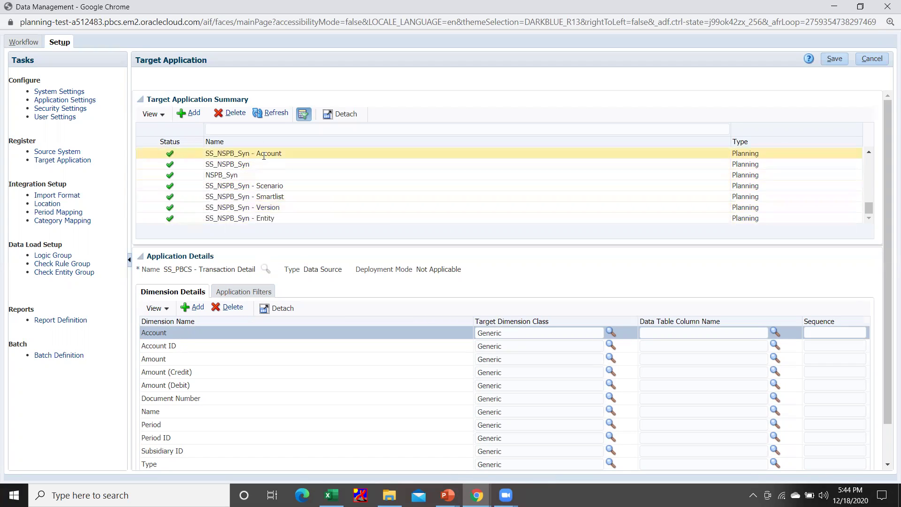
click(264, 155)
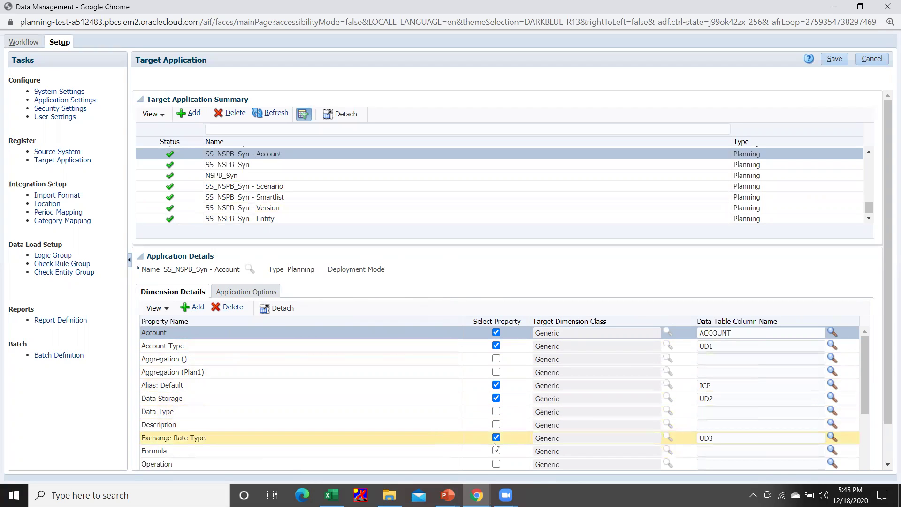
scroll(489, 445, down, 5)
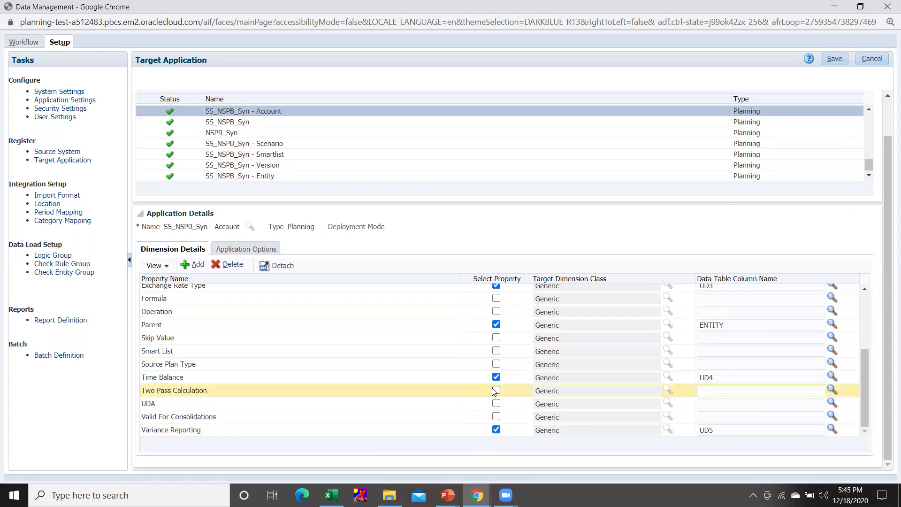
scroll(494, 391, up, 2)
scroll(494, 391, up, 3)
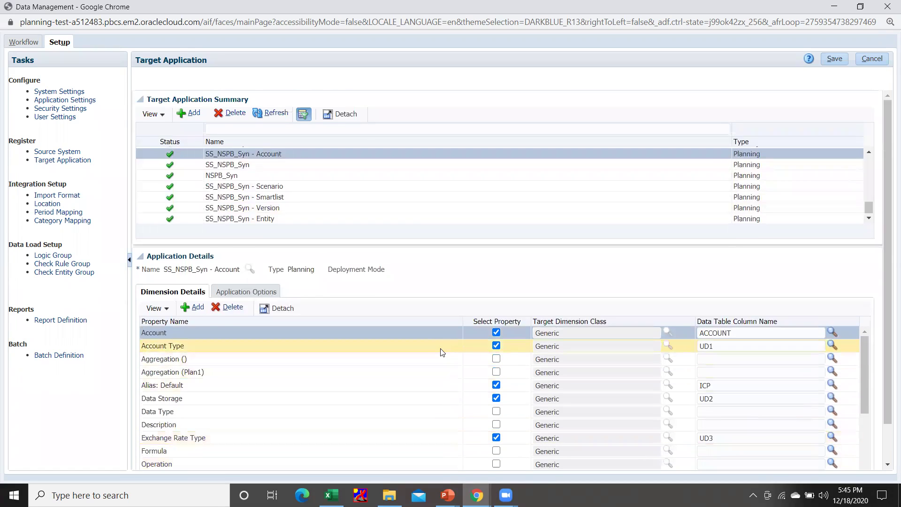
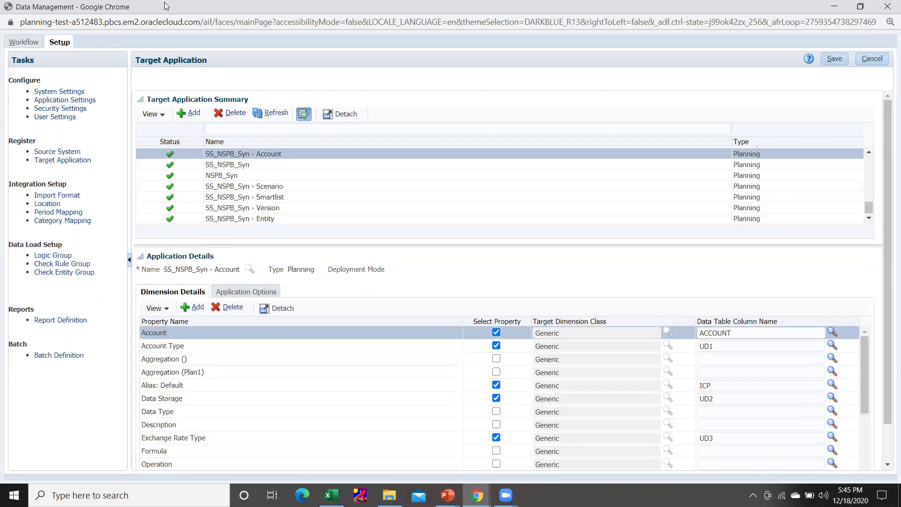
Step: Open the IMF_DIM_ACCOUNT_BS import format and examine its mappings, including the source columns available for Account, keeping Child selected
click(65, 197)
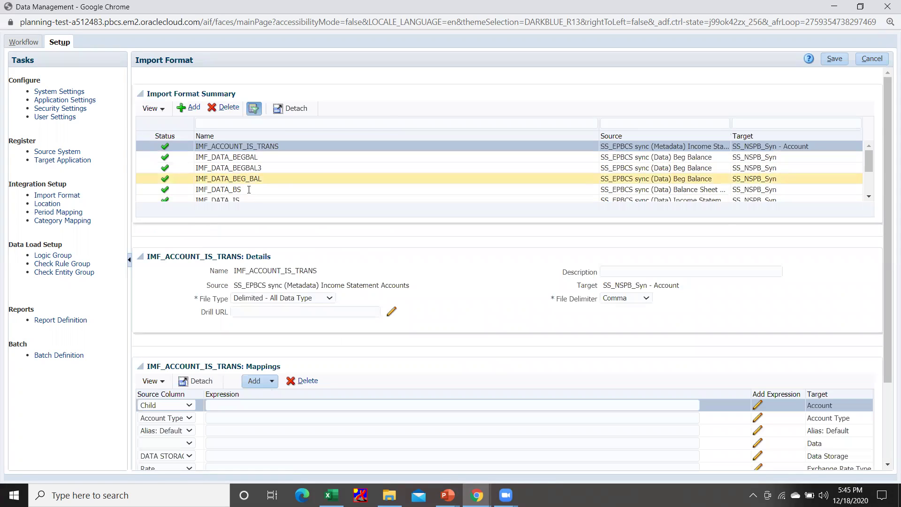
scroll(290, 193, down, 2)
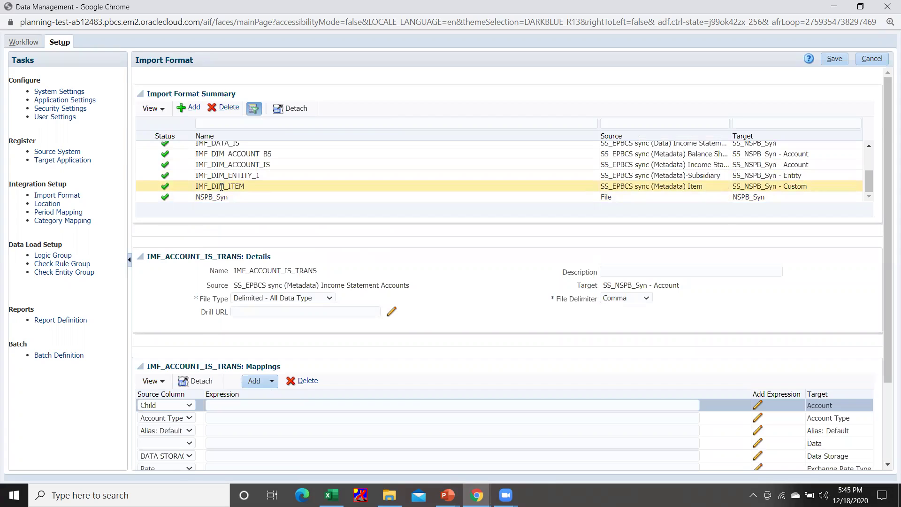
click(235, 154)
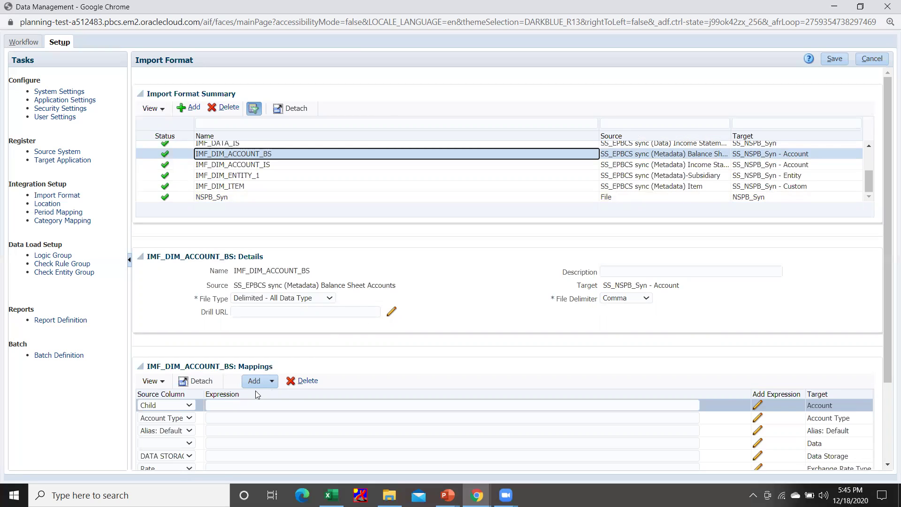
scroll(238, 402, down, 3)
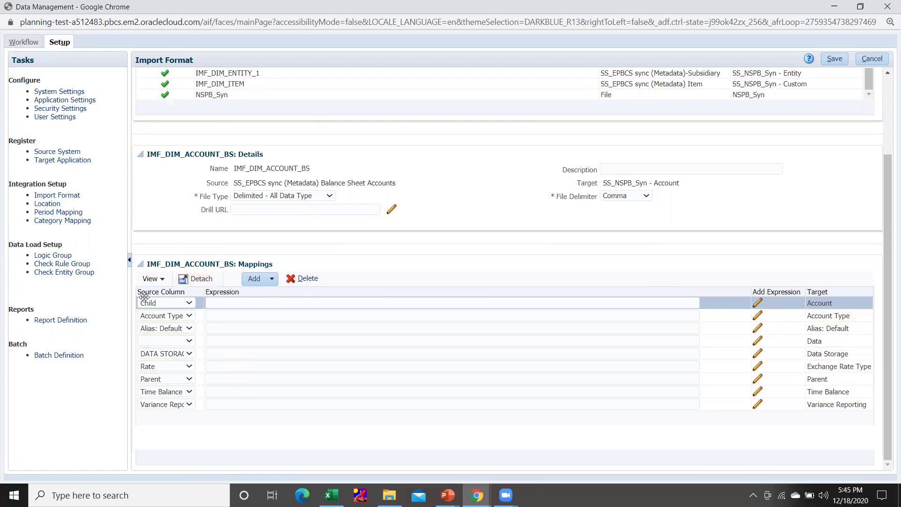
click(190, 303)
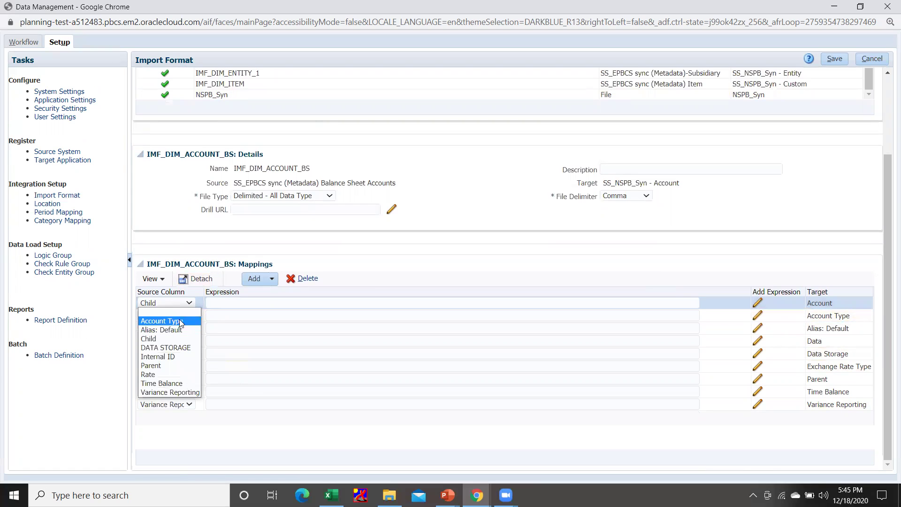
click(189, 338)
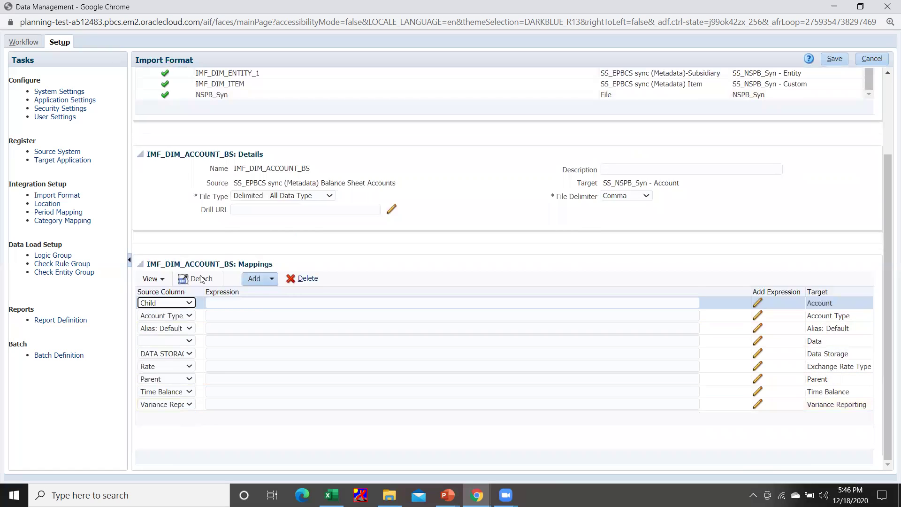
Step: Show the locations with a wider name column and examine the import format assigned to LOC_DIM_ACCOUNT_BS
click(50, 210)
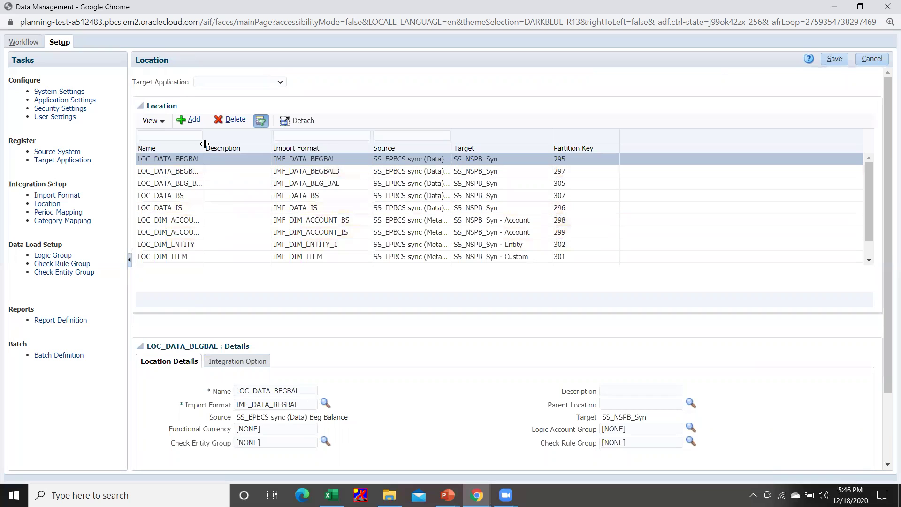
drag(247, 153, 254, 155)
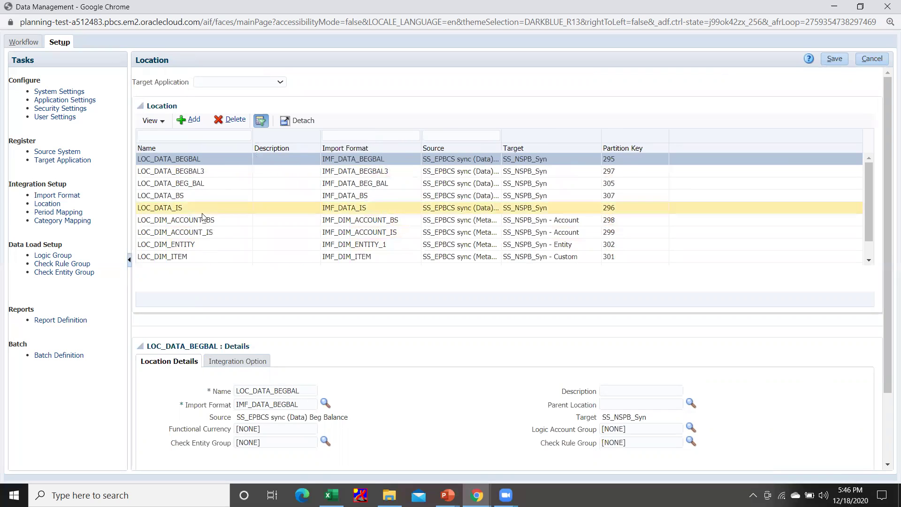
click(186, 221)
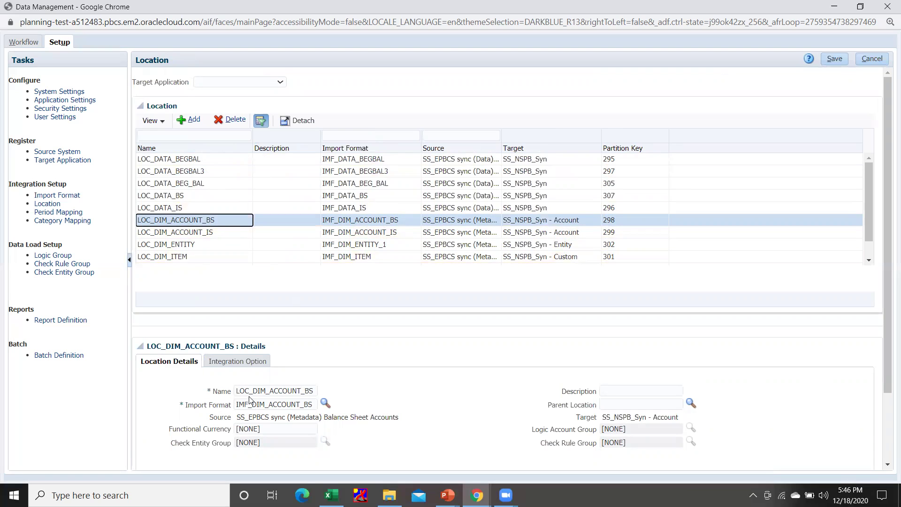
double_click(316, 407)
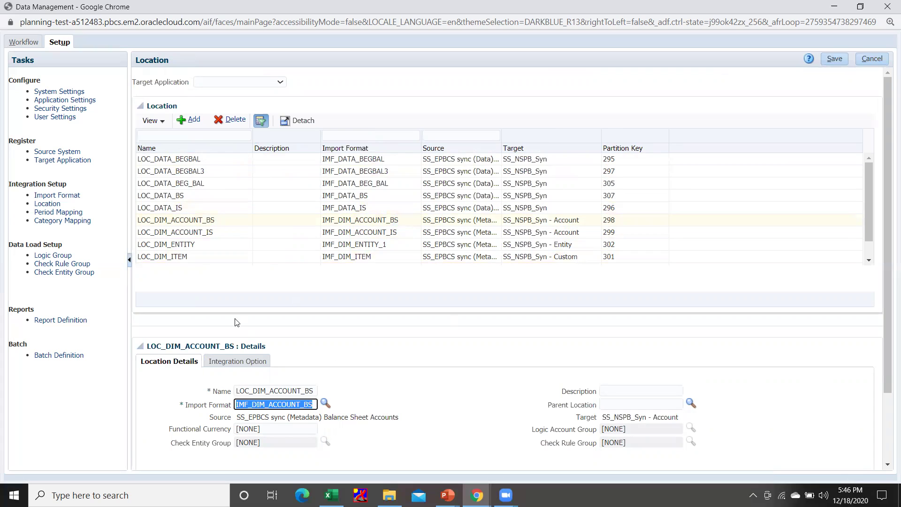
Step: Show the NSPBE source period mapping and examine the calendar, GL year, GL period and period number for Jan-19
click(65, 214)
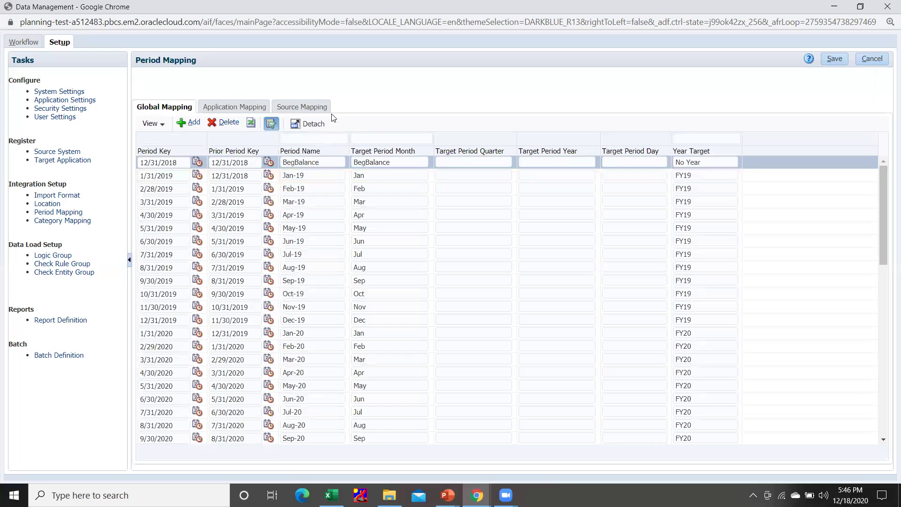
click(324, 107)
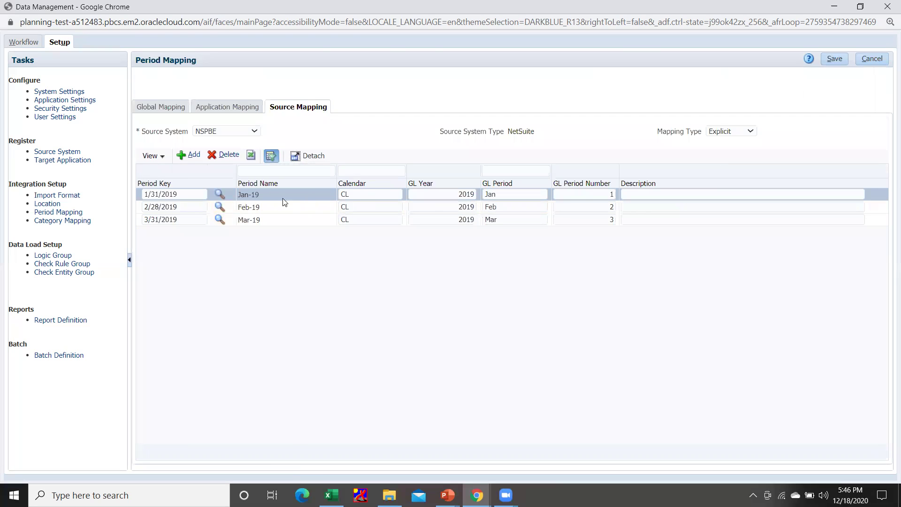
click(382, 199)
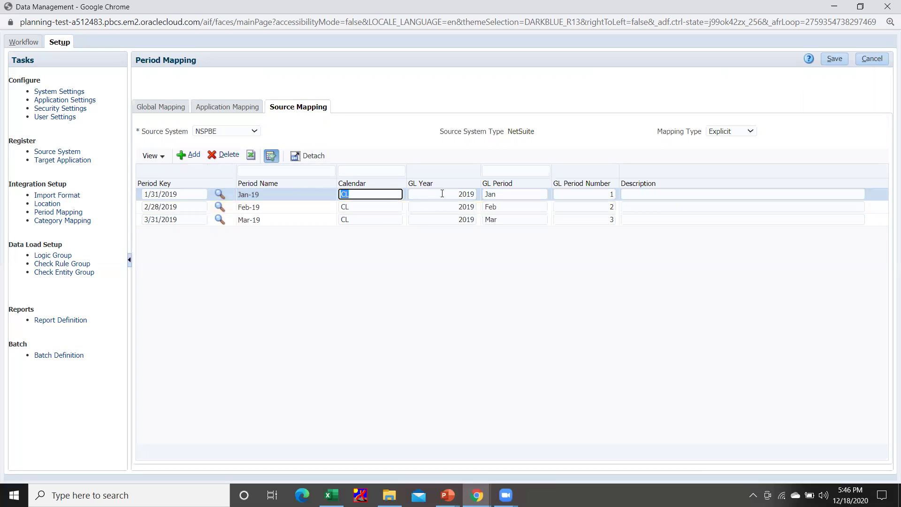
click(456, 192)
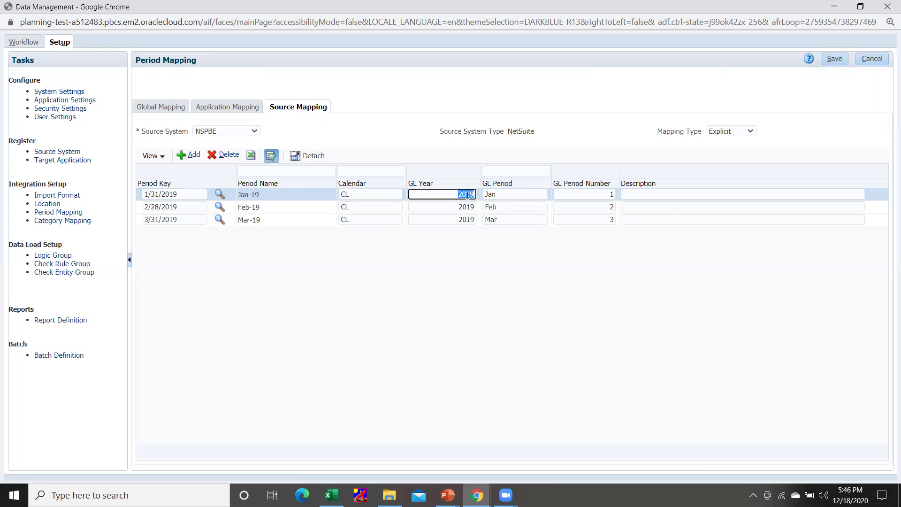
click(520, 198)
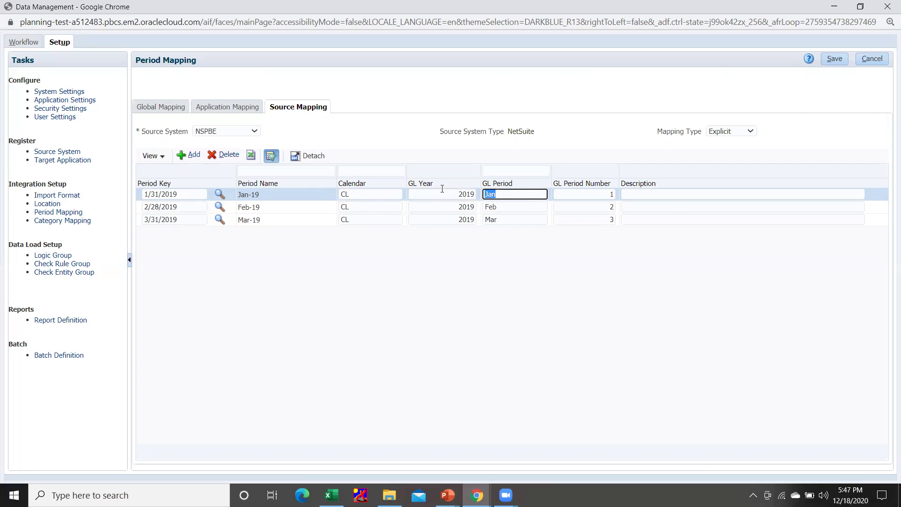
click(613, 194)
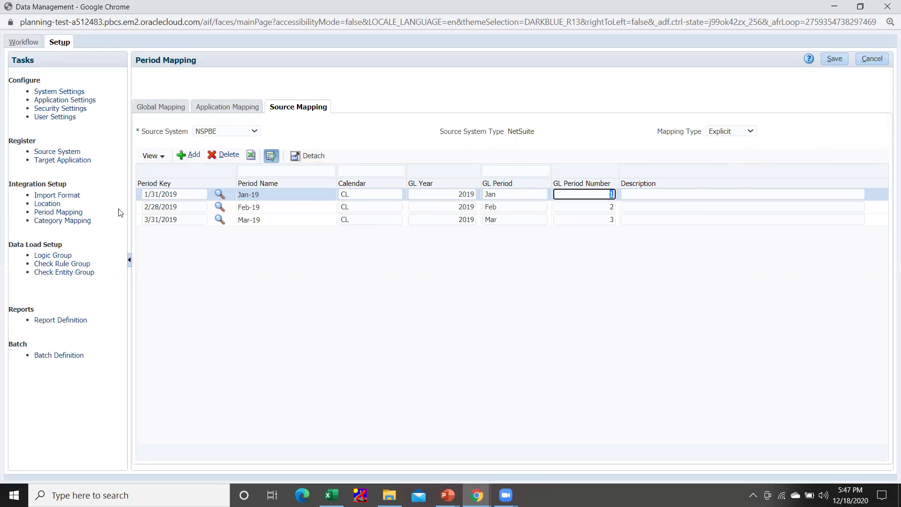
Step: Open the category mapping setup to examine the global category mappings
click(67, 225)
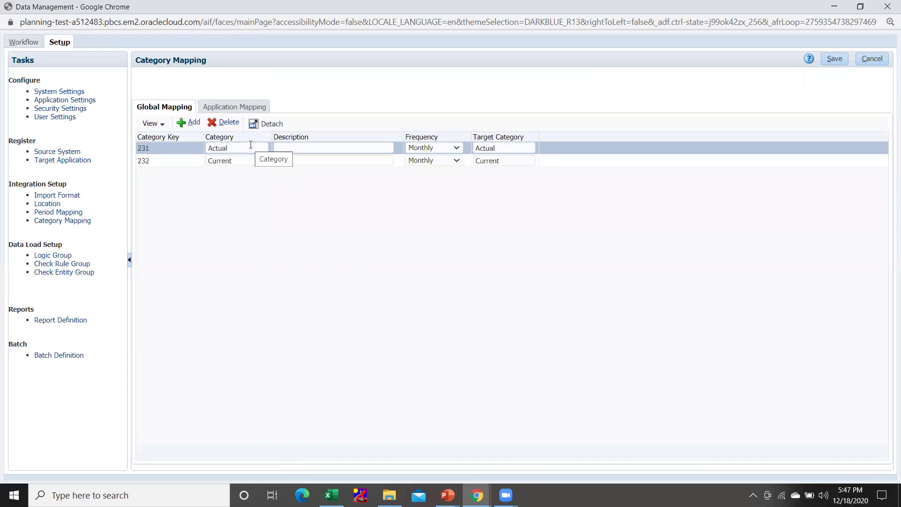
Step: Examine the Actual category and its target category in the global category mapping
drag(250, 145, 209, 148)
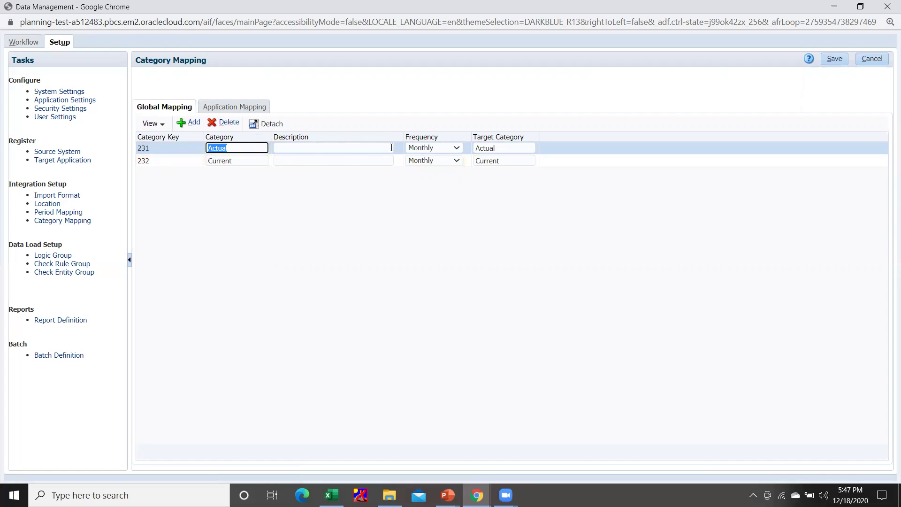
click(511, 153)
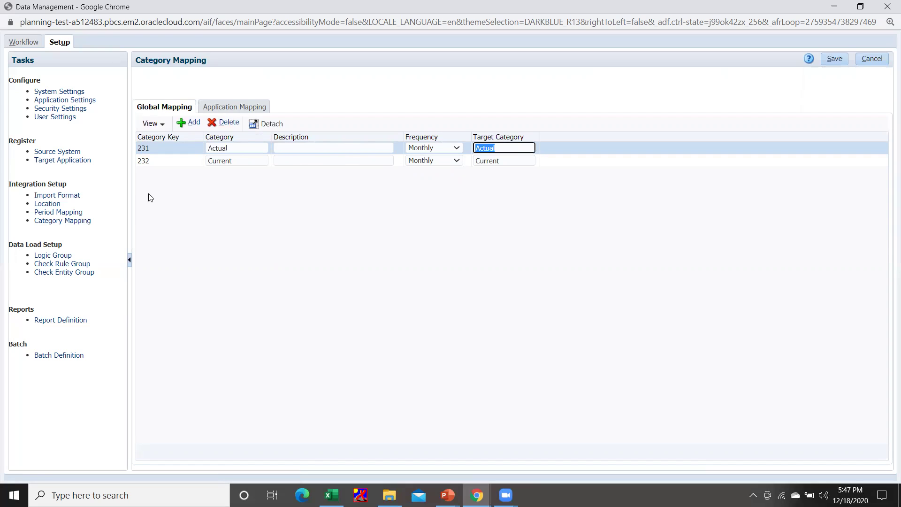
Step: Open the data load mappings and choose LOC_DIM_ACCOUNT_BS as the point of view location
click(25, 43)
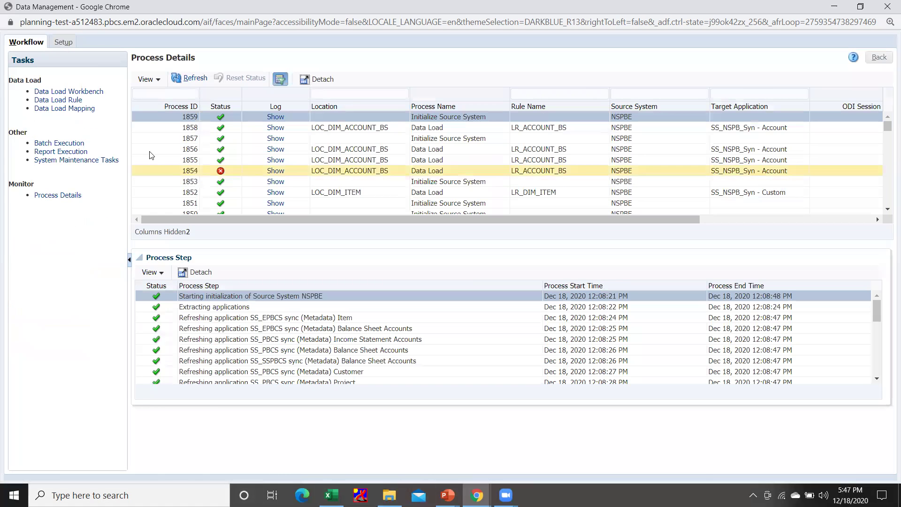
click(51, 110)
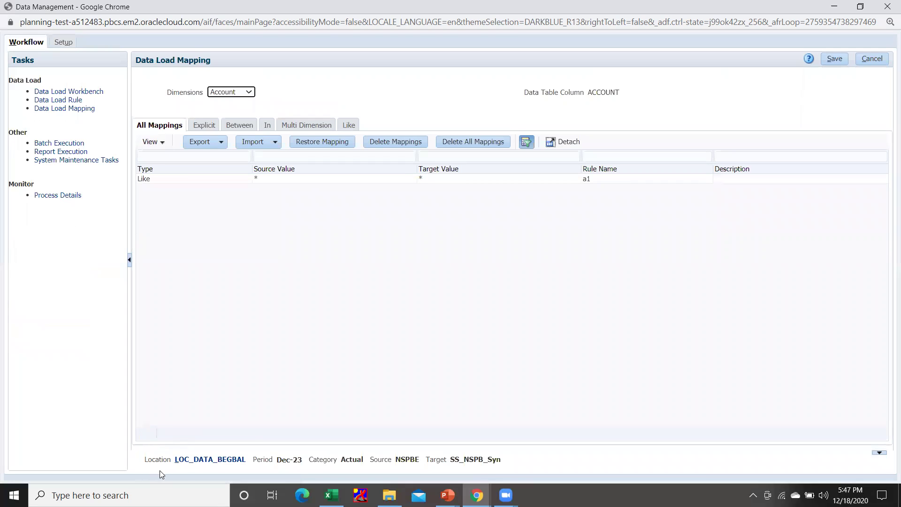
click(191, 460)
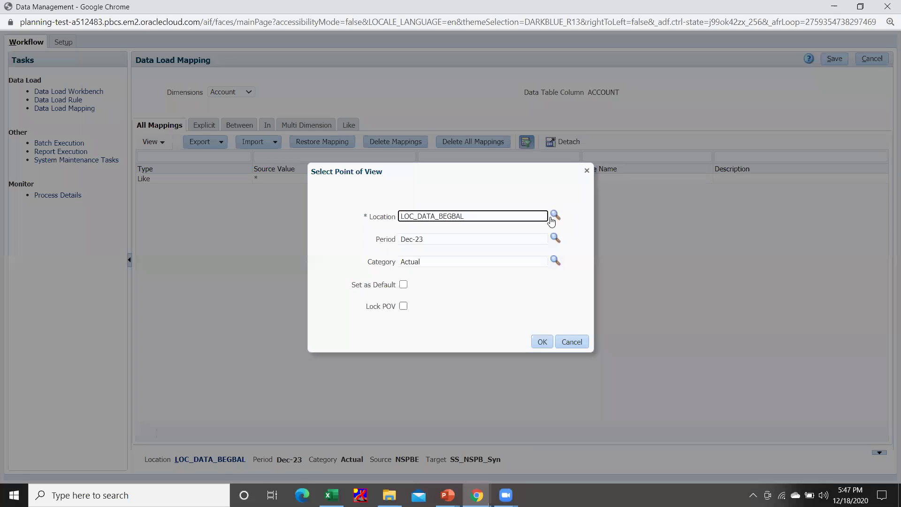
click(554, 216)
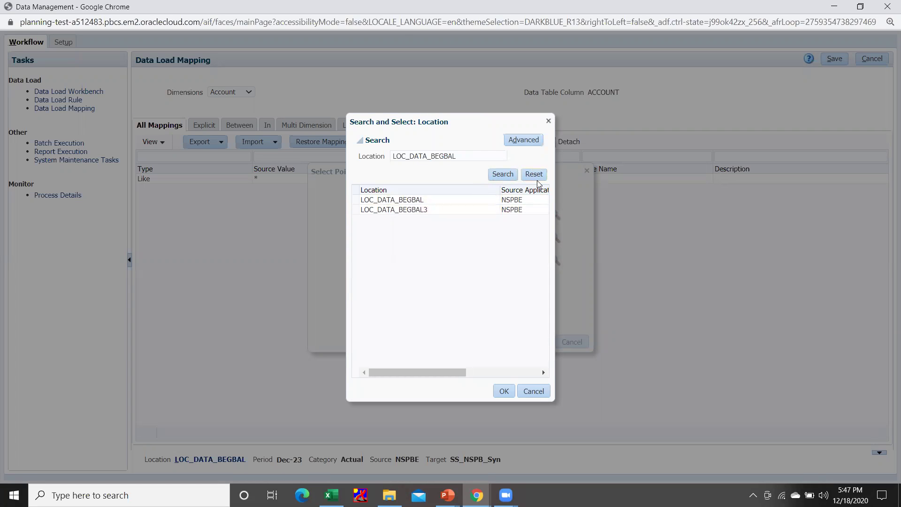
click(534, 175)
click(502, 175)
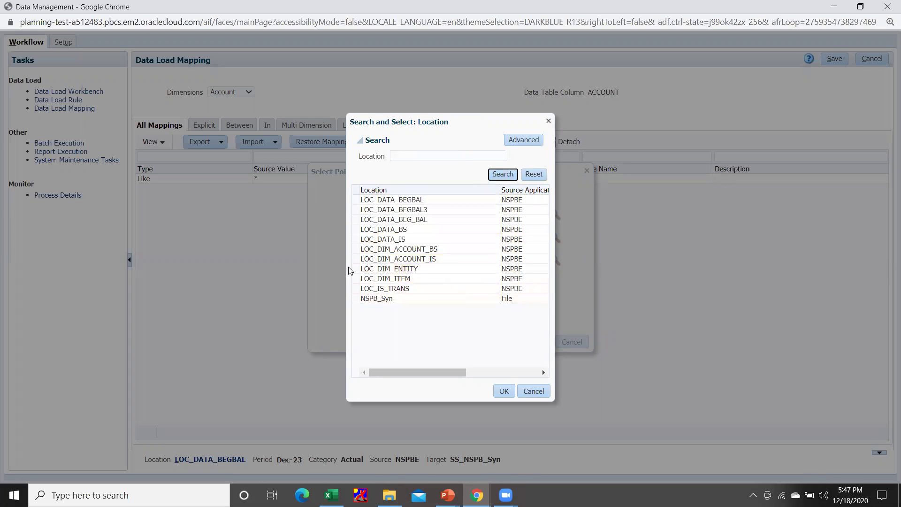
click(439, 254)
click(508, 395)
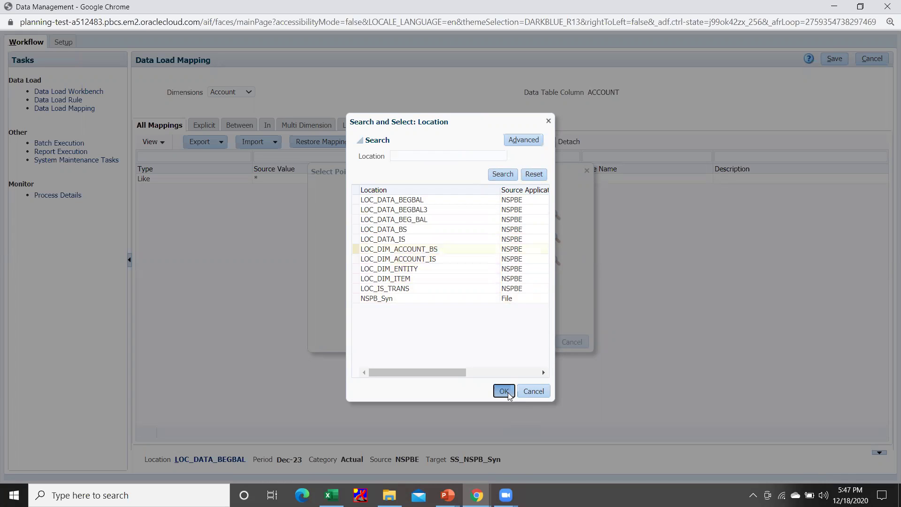
Step: Set the point of view period to Jan-19 and apply the point of view
click(481, 244)
key(ctrl+a)
text(J)
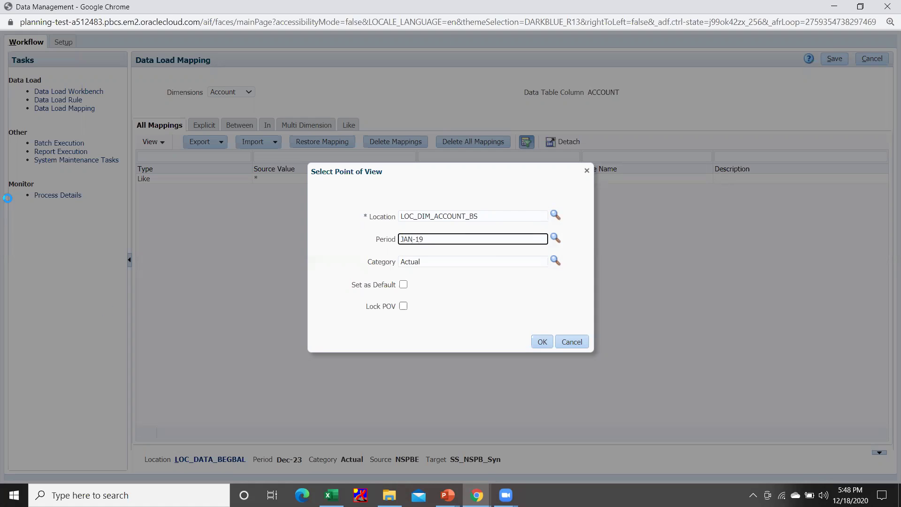
click(545, 343)
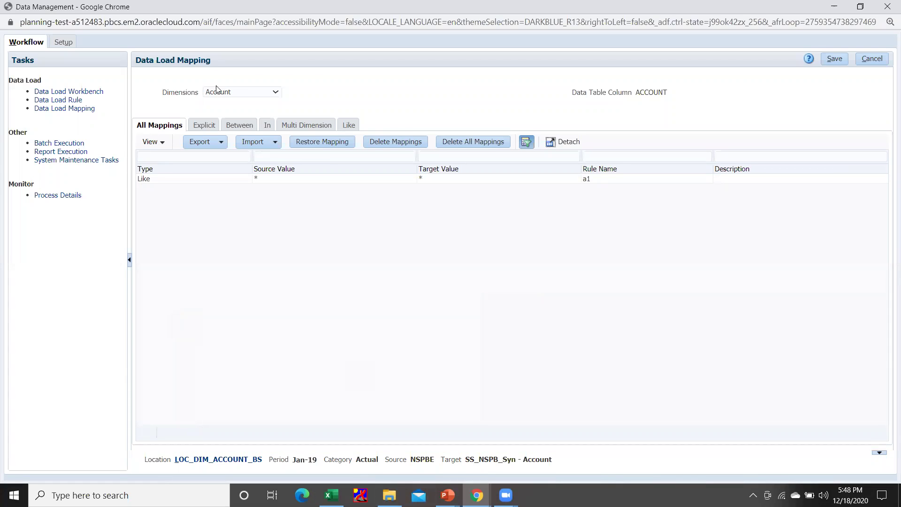
Step: Examine all data load mappings of the Account dimension and of the Account Type dimension
click(243, 94)
click(234, 101)
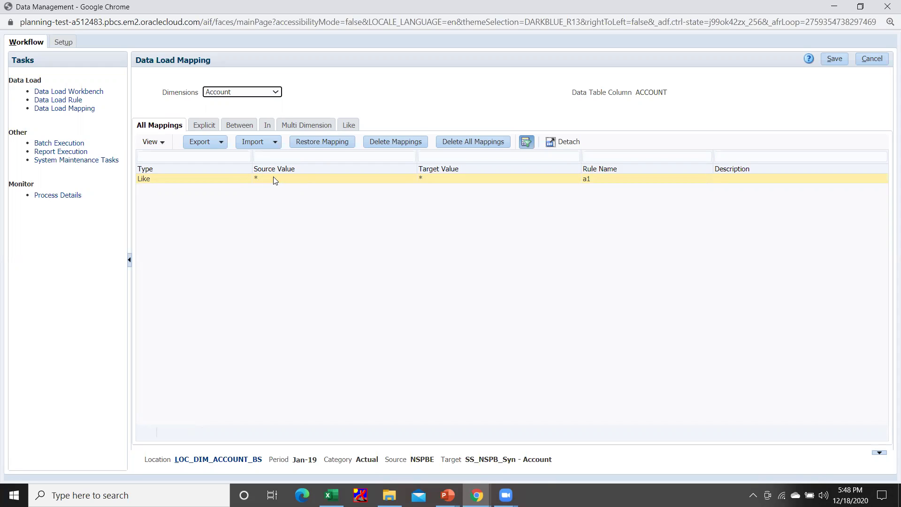
click(244, 92)
click(240, 110)
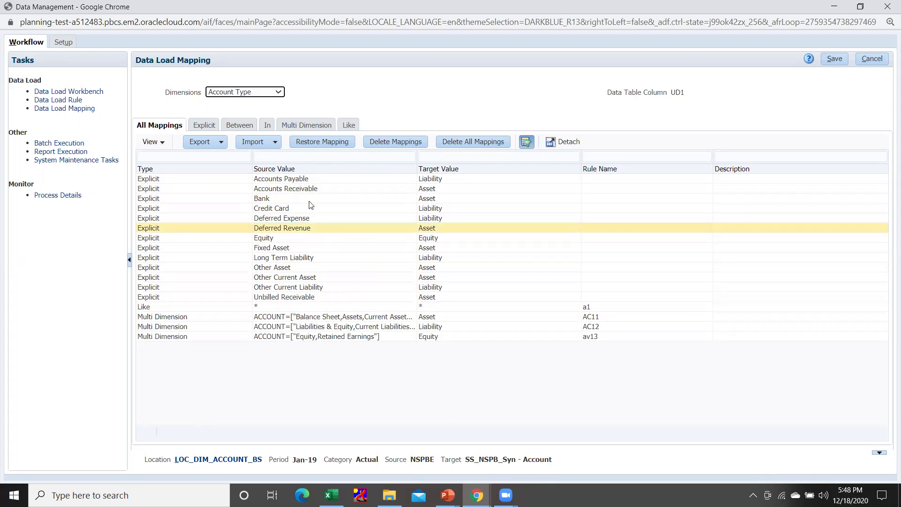
Step: Show the multi-dimension mappings for Account Type and examine the target values of rules AC12 and av13
click(313, 128)
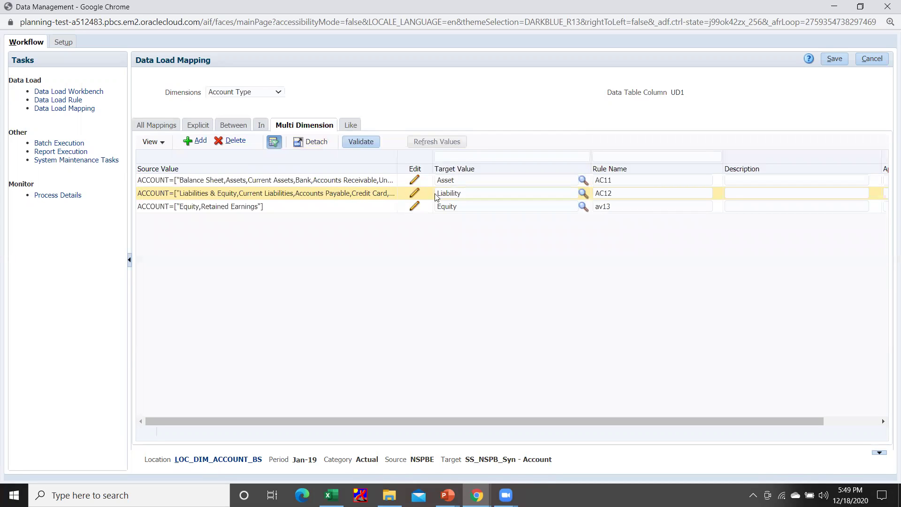
click(468, 193)
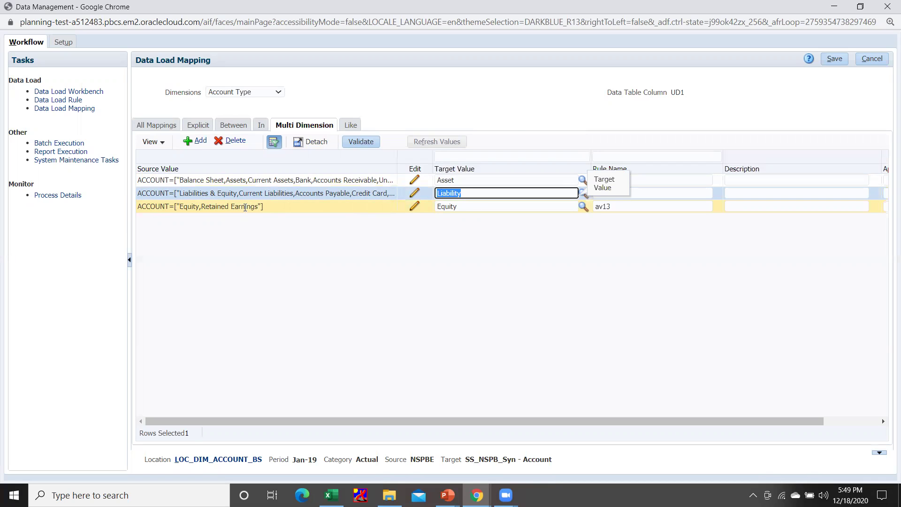
click(476, 208)
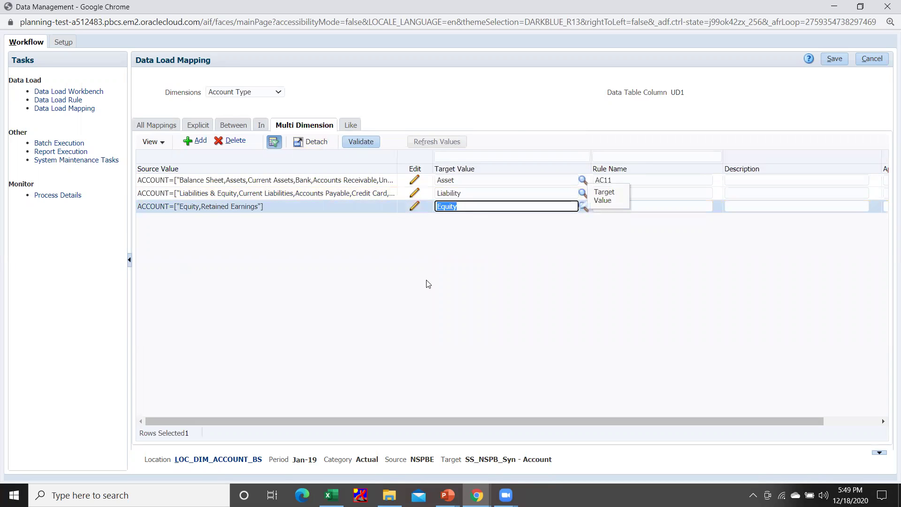
Step: Show all mappings for Alias: Default and examine the SQL script behind its Like mapping q1
click(262, 92)
click(249, 116)
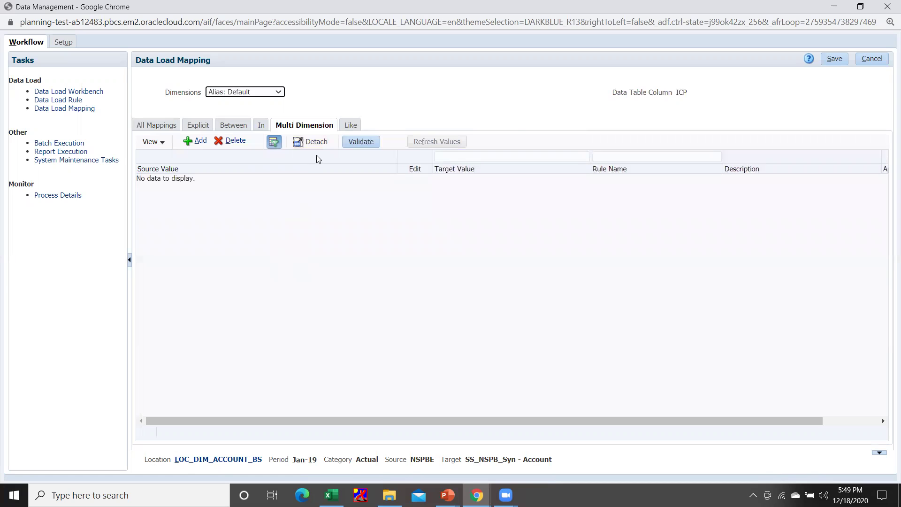
click(152, 124)
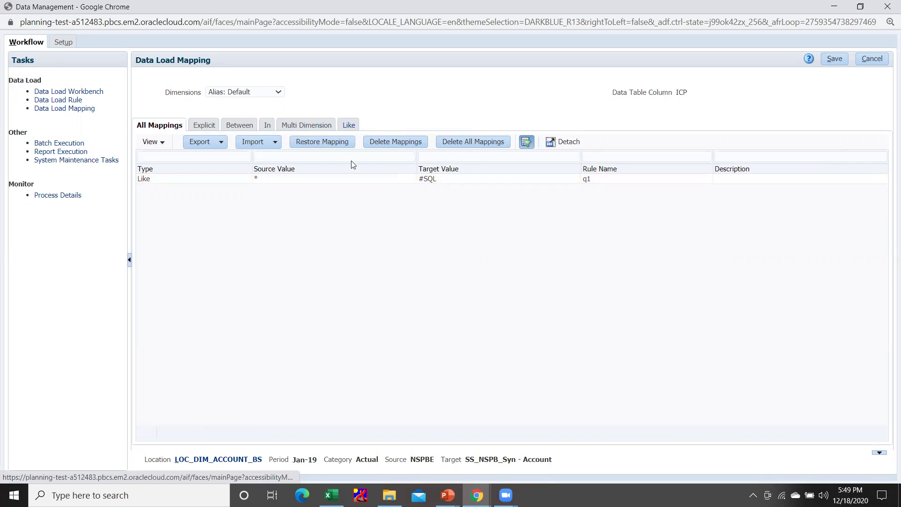
click(445, 180)
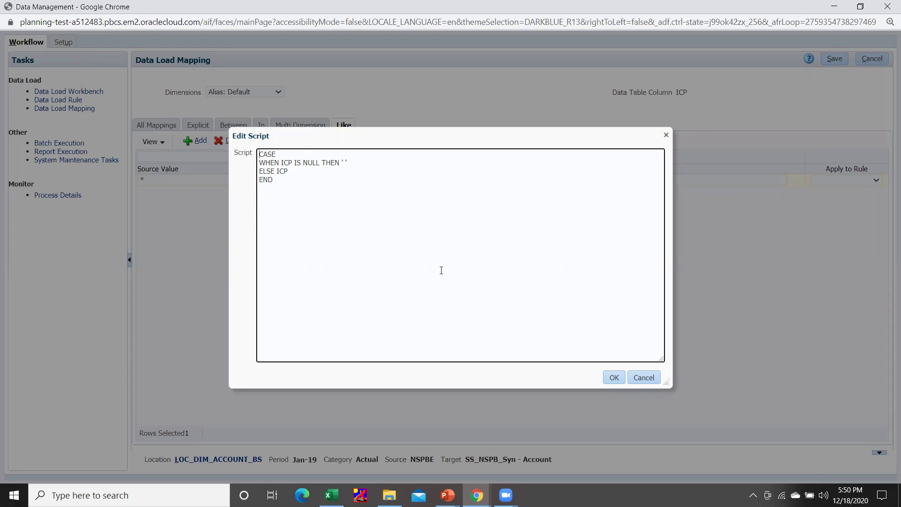
click(613, 378)
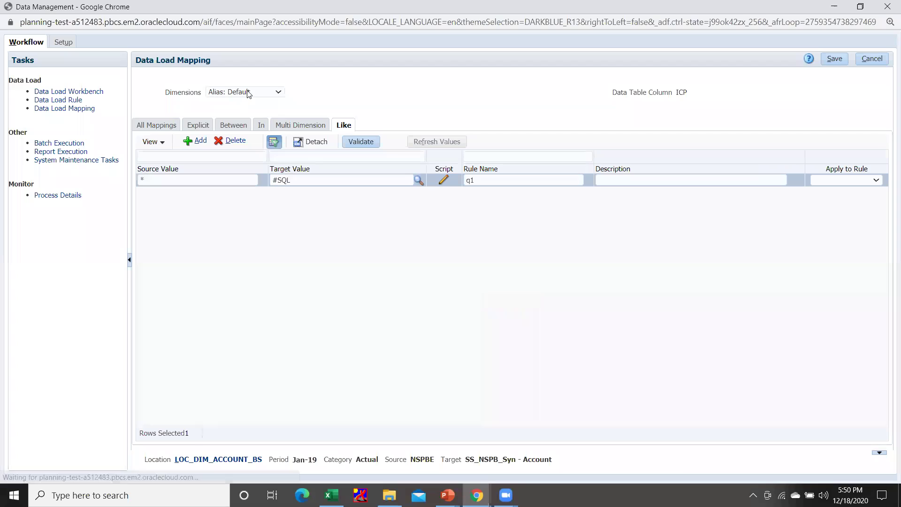
Step: Examine the Like mappings for Data Storage and Exchange Rate Type, including the source and target values of the latter
click(241, 91)
click(240, 137)
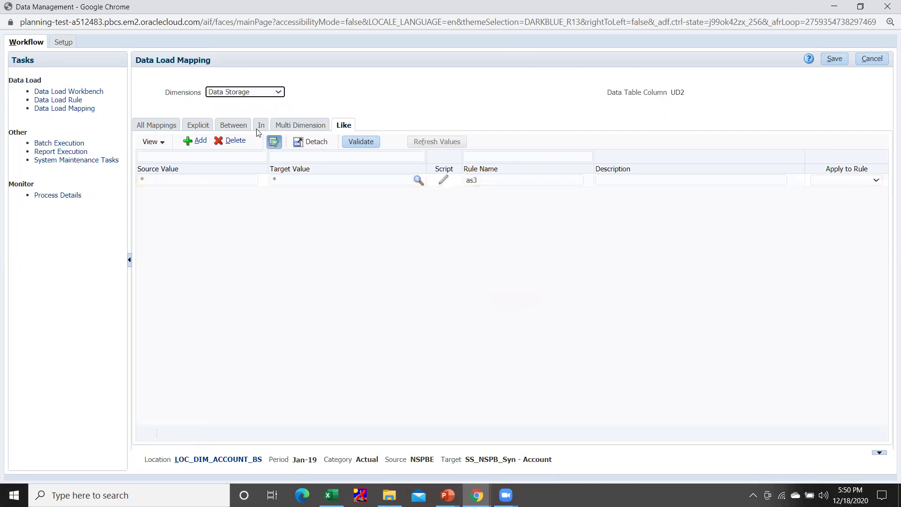
click(260, 96)
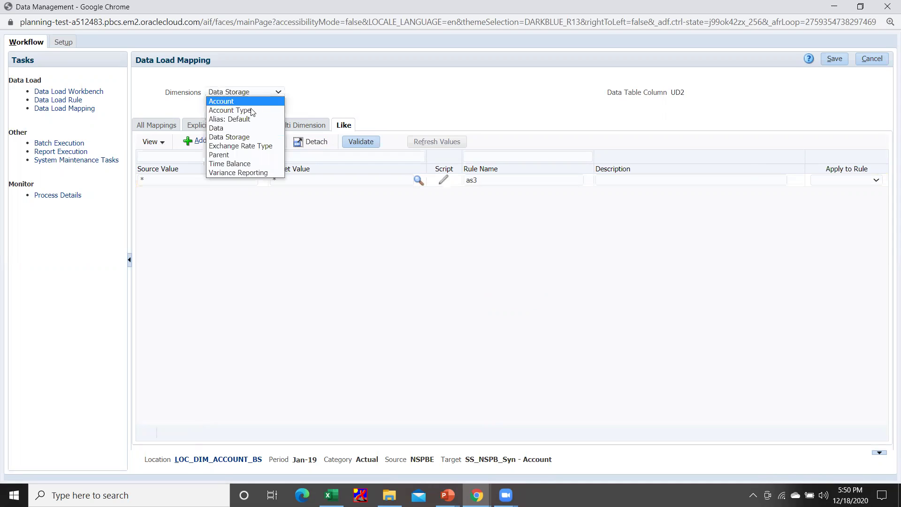
click(232, 146)
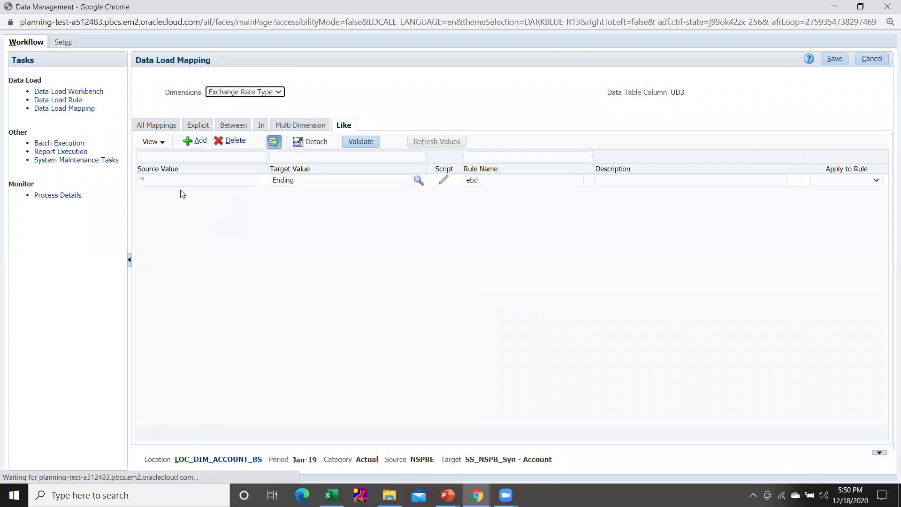
click(155, 179)
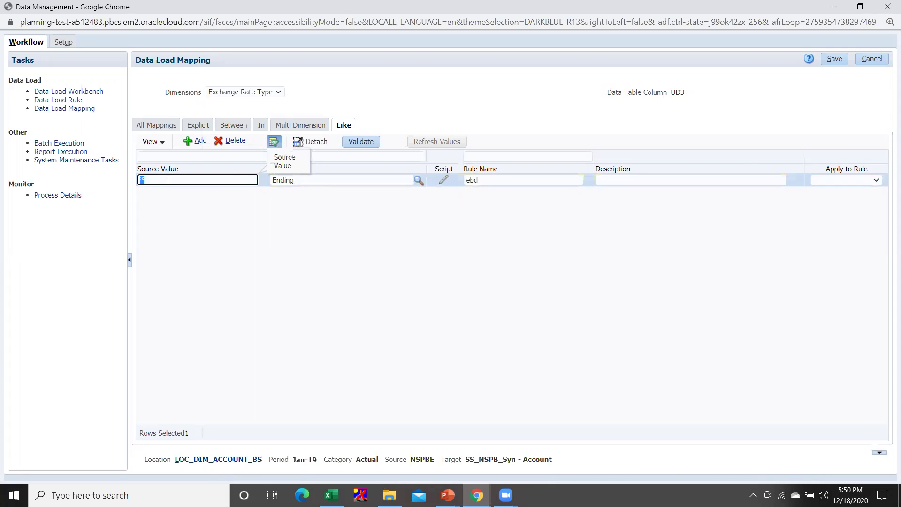
click(330, 180)
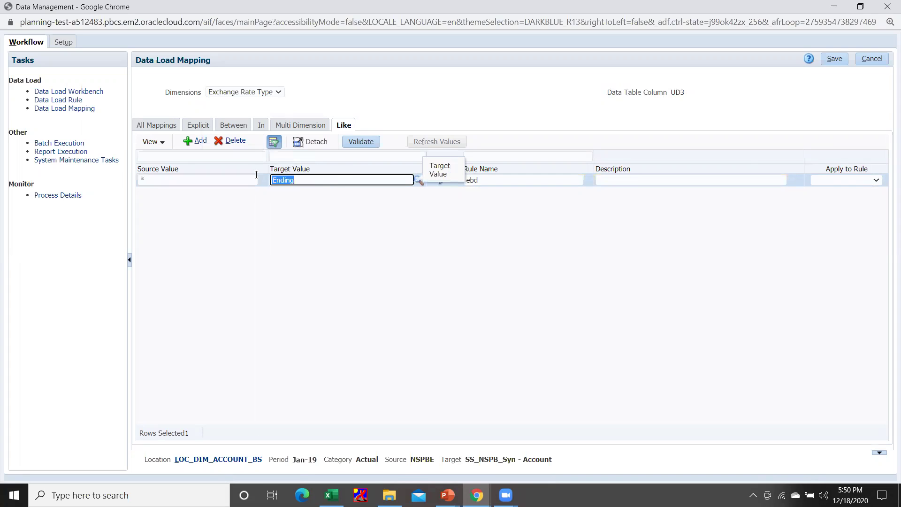
Step: Examine the Like mappings for the Parent and Time Balance dimensions, including the Time Balance target value
click(261, 93)
click(242, 153)
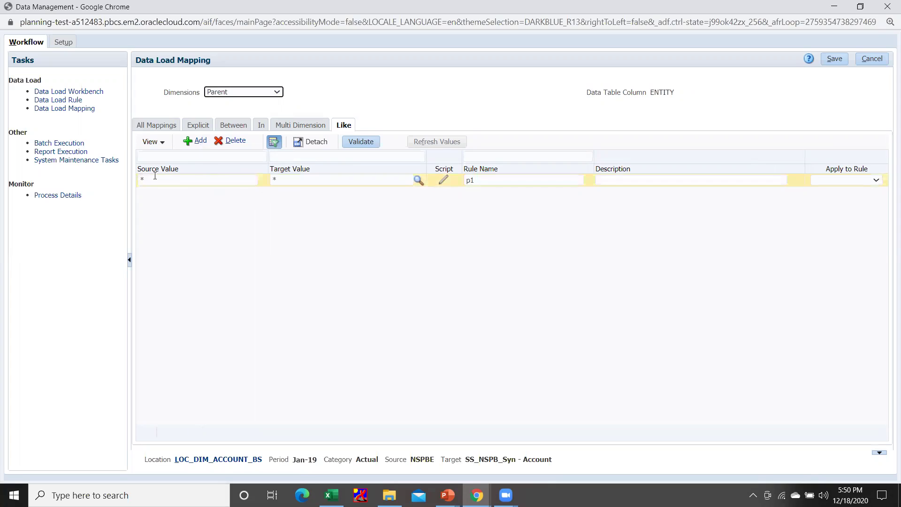
click(265, 92)
click(237, 163)
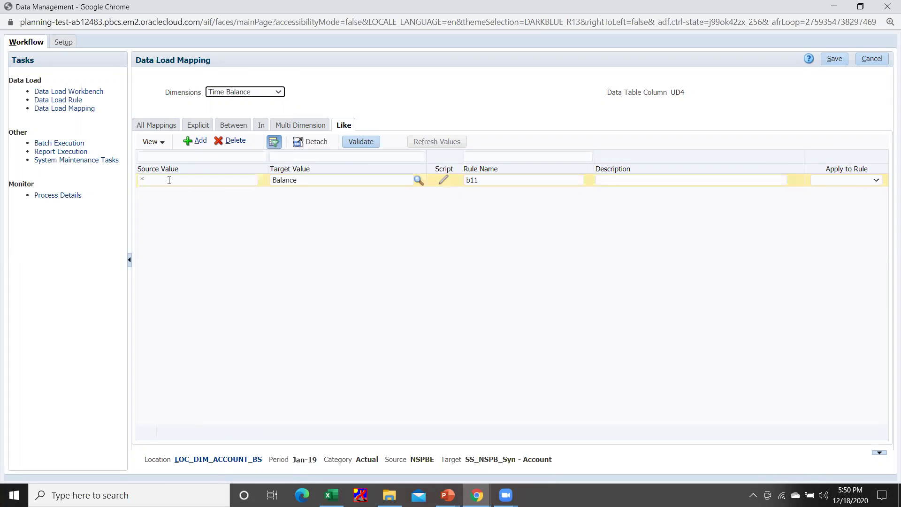
double_click(310, 178)
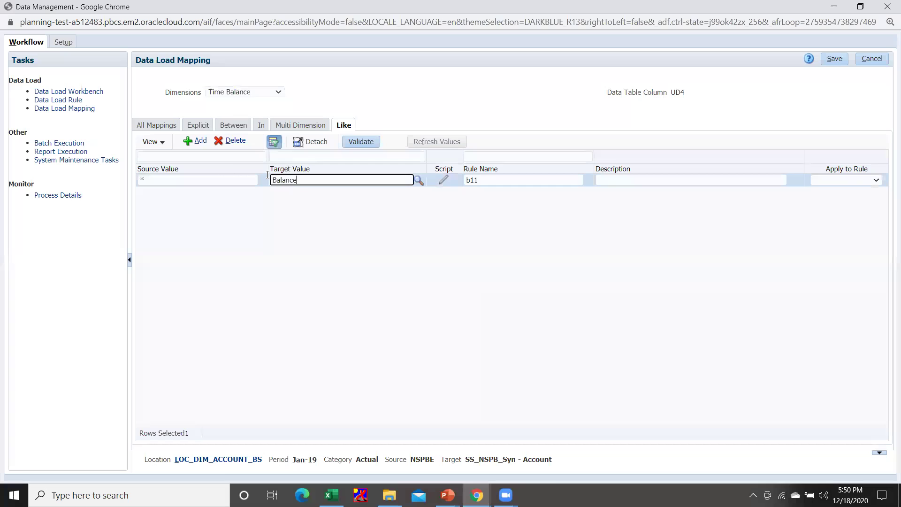
Step: Examine the source and target values of the Like mapping for Variance Reporting
click(240, 91)
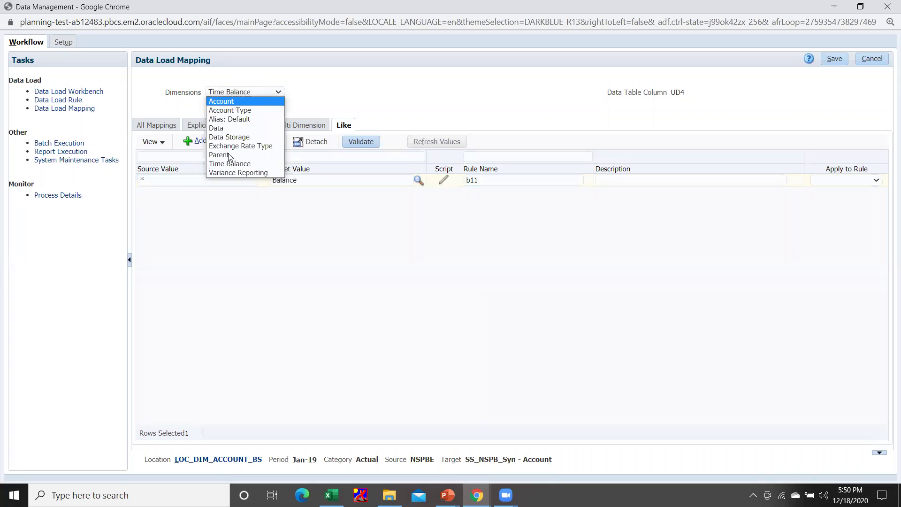
click(228, 173)
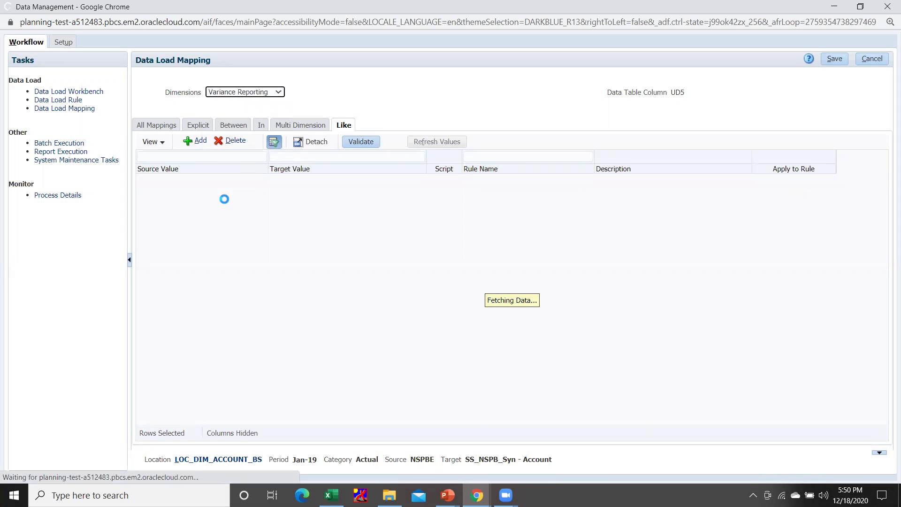
double_click(199, 182)
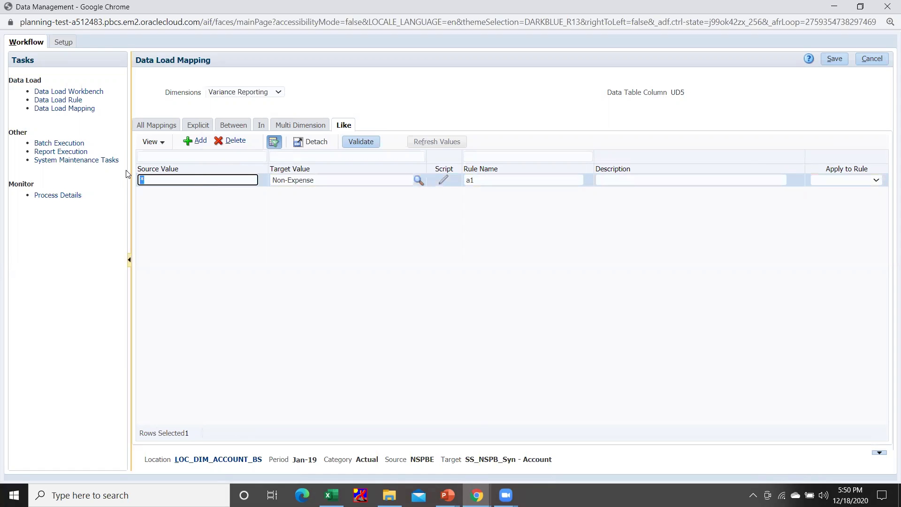
click(342, 180)
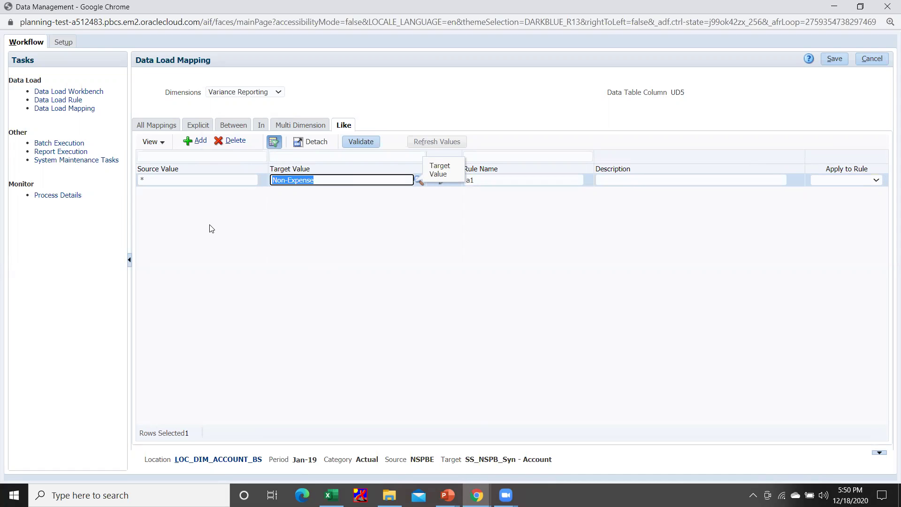
Step: Execute data load rule LR_ACCOUNT_BS for Jan-19 in Replace mode, with import from source and export to target enabled
click(73, 101)
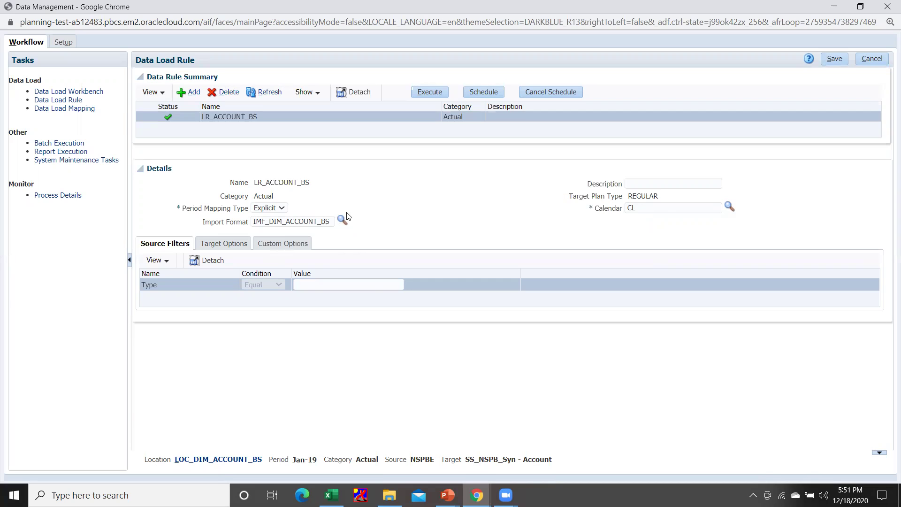
click(434, 93)
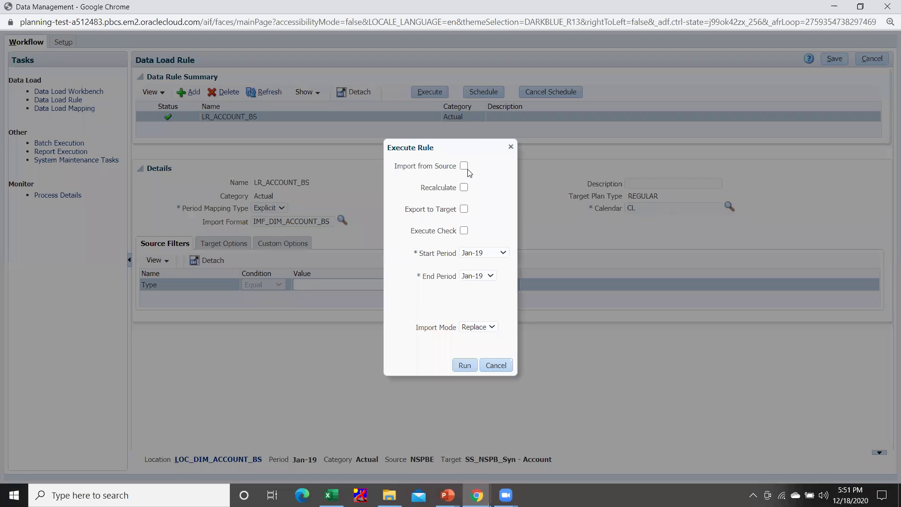
click(464, 167)
click(464, 210)
click(471, 365)
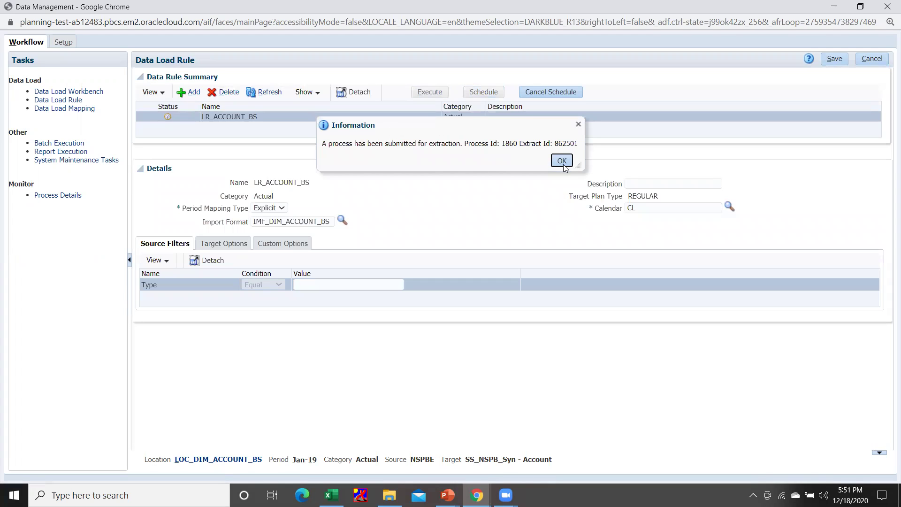
click(558, 162)
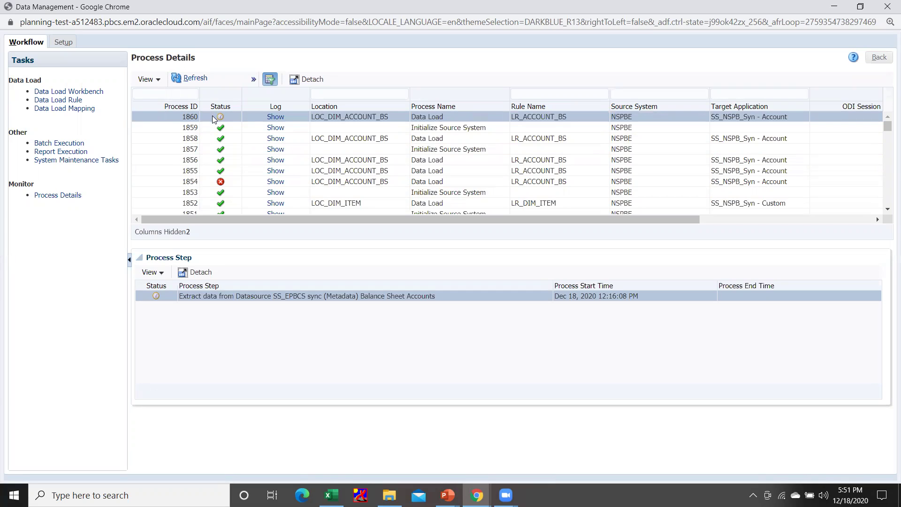
Step: Refresh the status of the LR_ACCOUNT_BS load process and view its loaded records in the Data Load Workbench
click(178, 80)
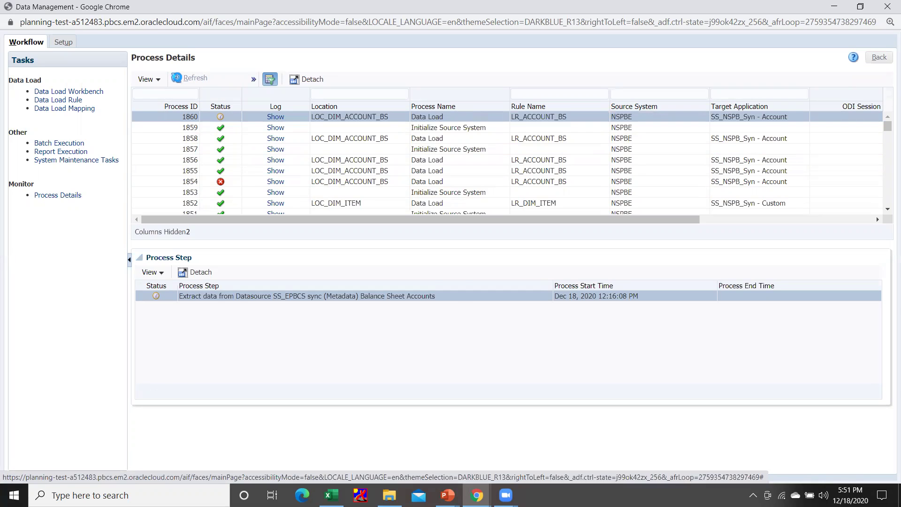
click(178, 80)
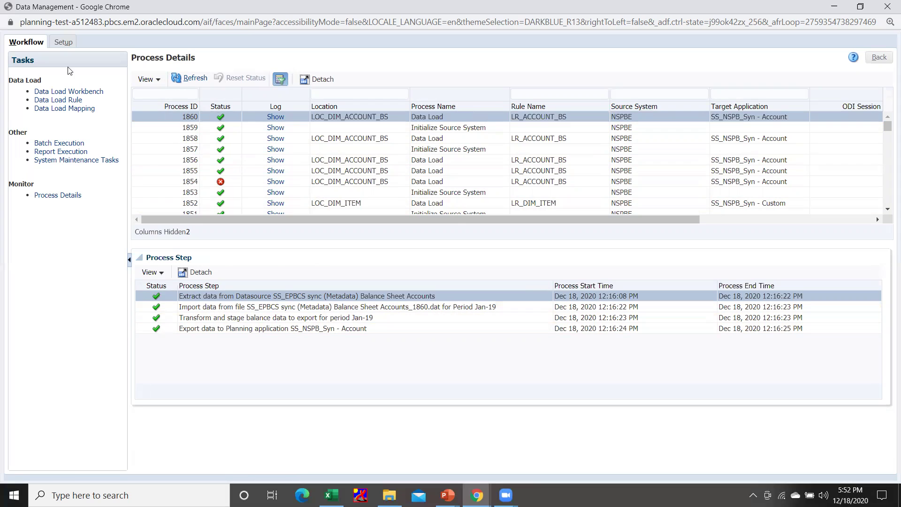
click(84, 94)
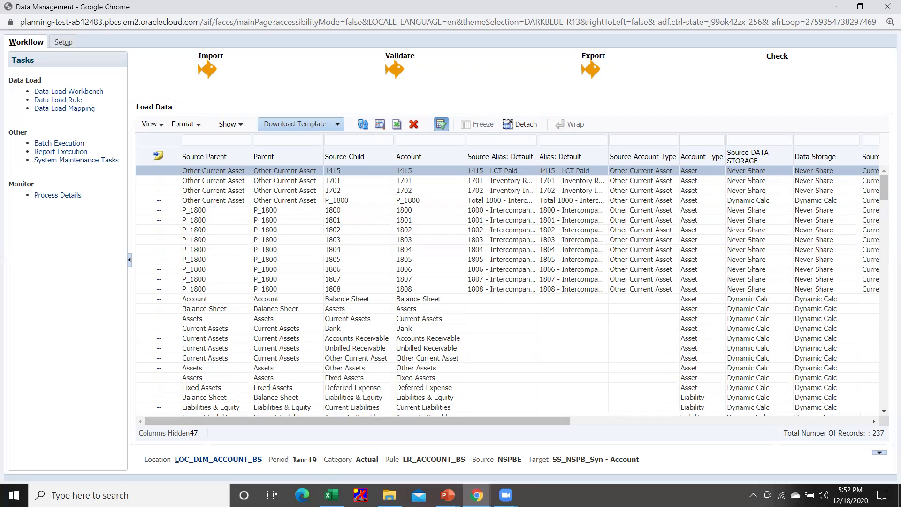
Step: Switch to the EPM Cloud window and examine the Account dimension's members under Bank, Accounts Receivable and Unbilled Receivable
mouse_move(477, 495)
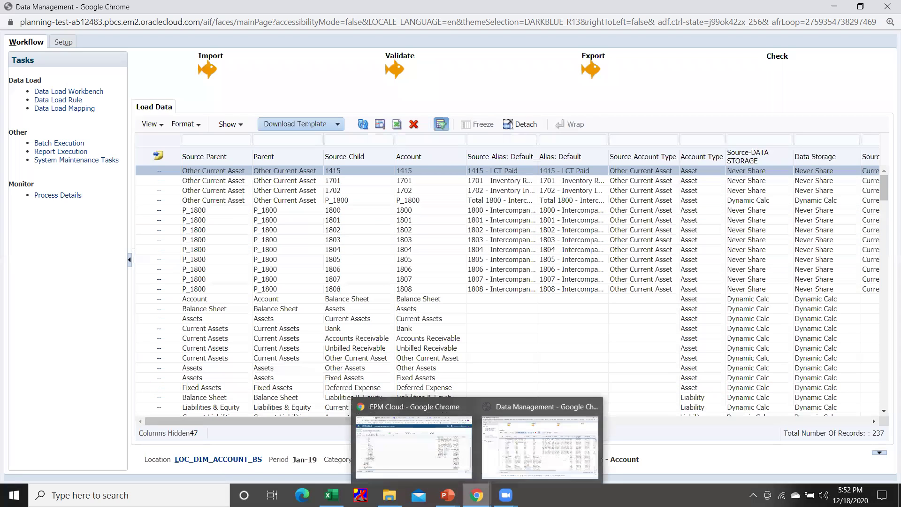
click(457, 458)
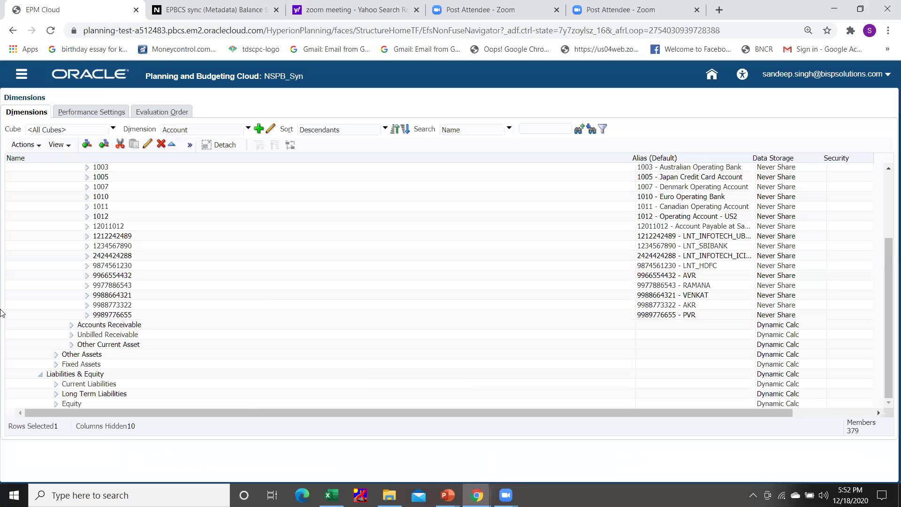
scroll(258, 308, up, 2)
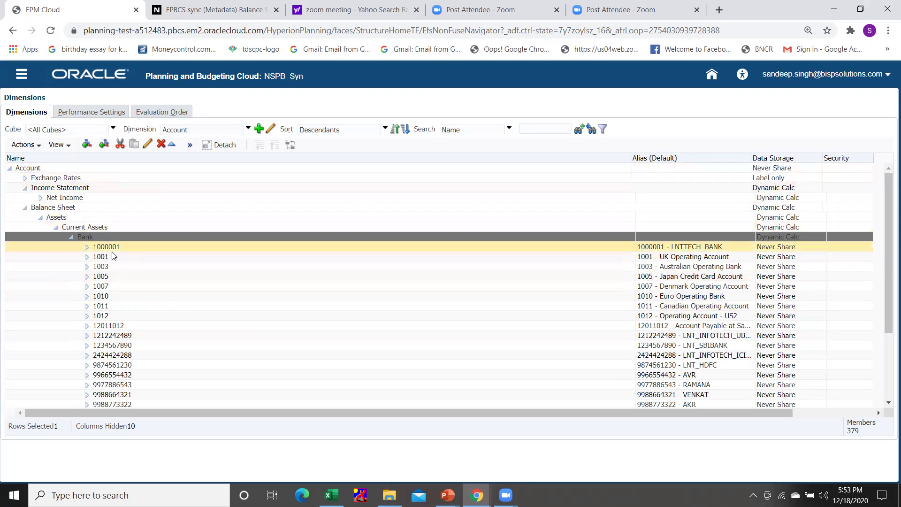
scroll(107, 313, down, 2)
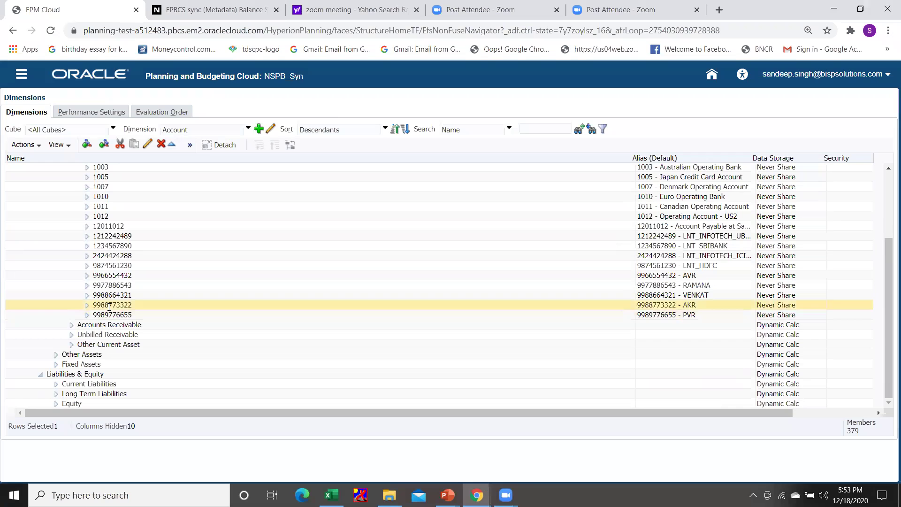
click(71, 325)
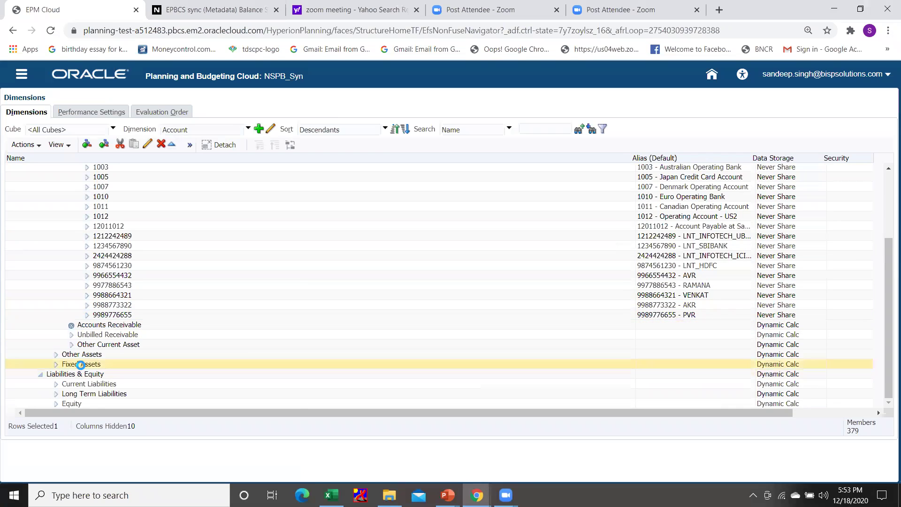
scroll(82, 365, down, 2)
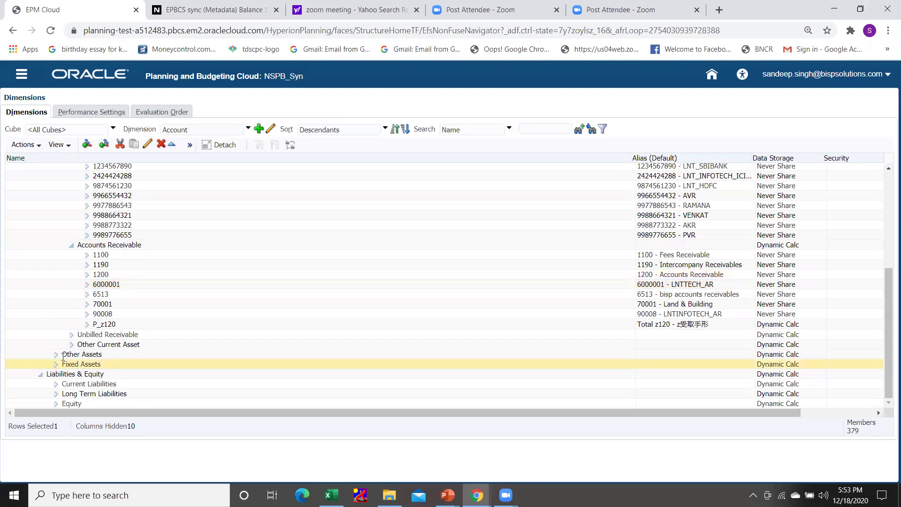
click(72, 335)
click(77, 354)
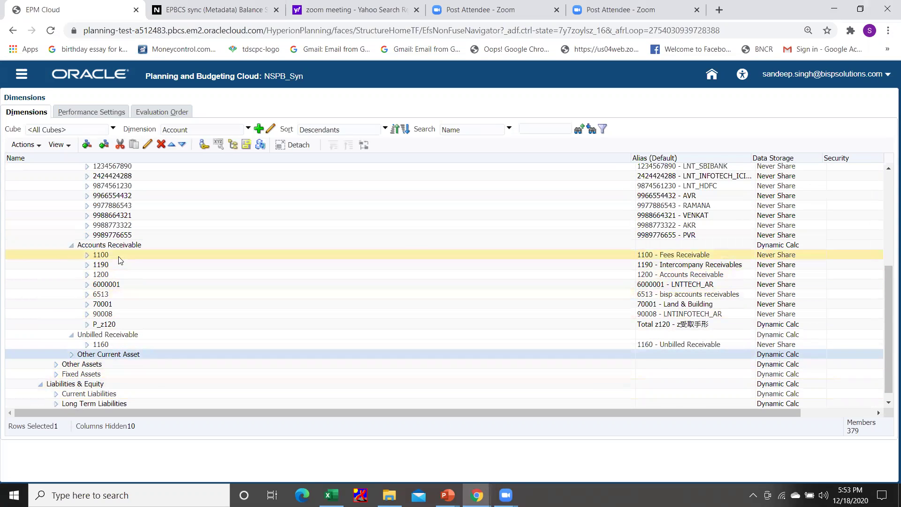
scroll(118, 261, up, 5)
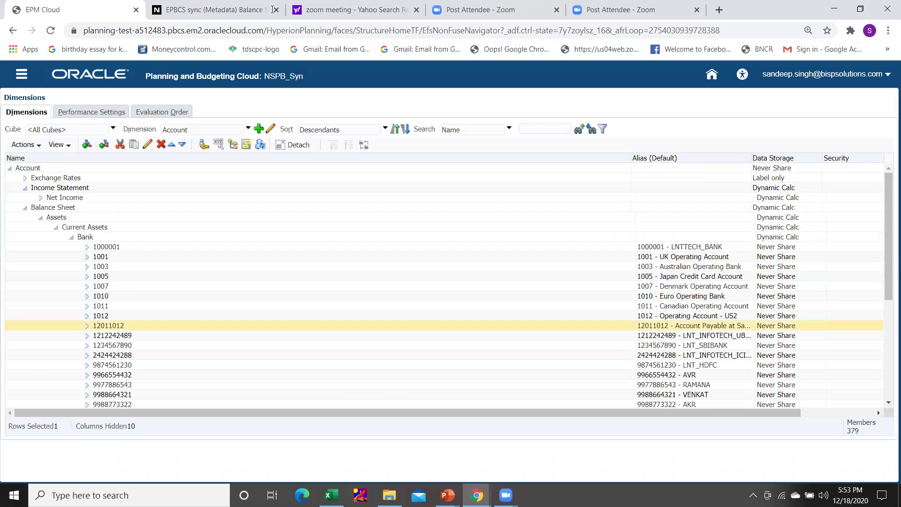
Step: Review the NetSuite balance sheet saved search results and expand Other Current Asset in the PBCS Account dimension for comparison
click(187, 7)
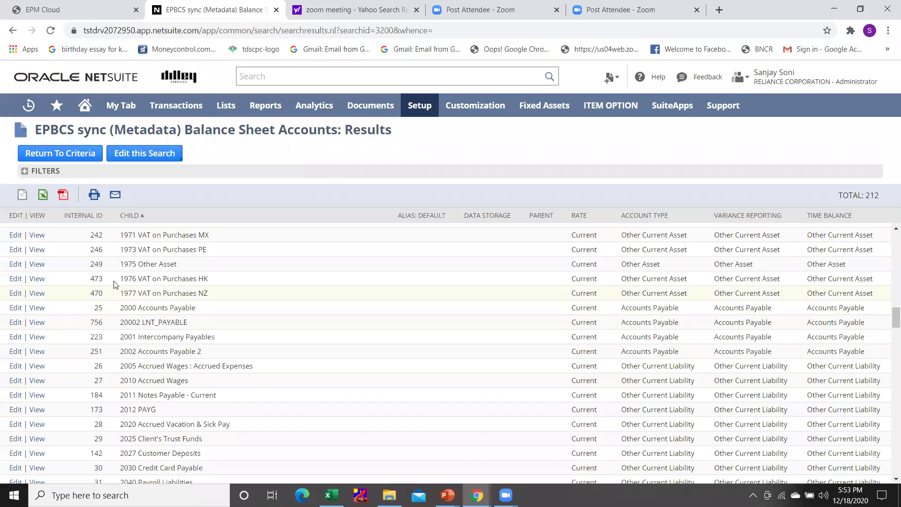
scroll(154, 281, up, 2)
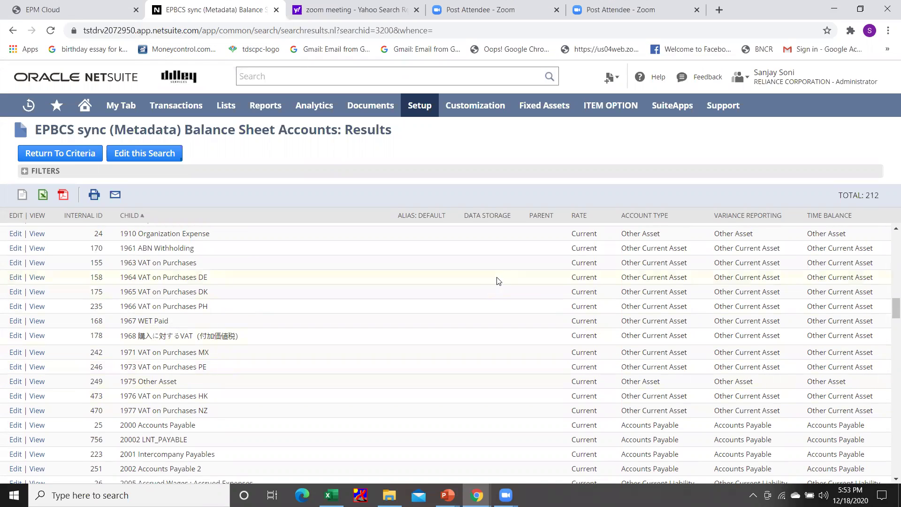
click(73, 10)
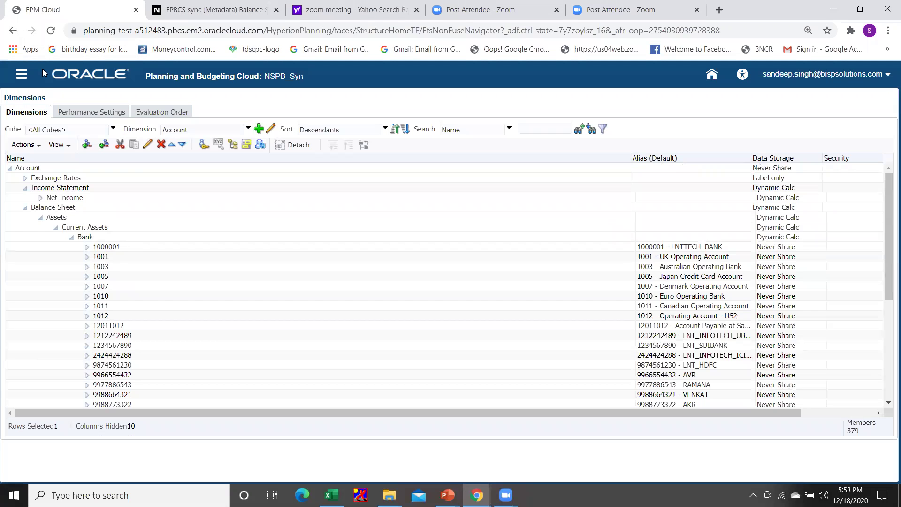
scroll(80, 294, down, 5)
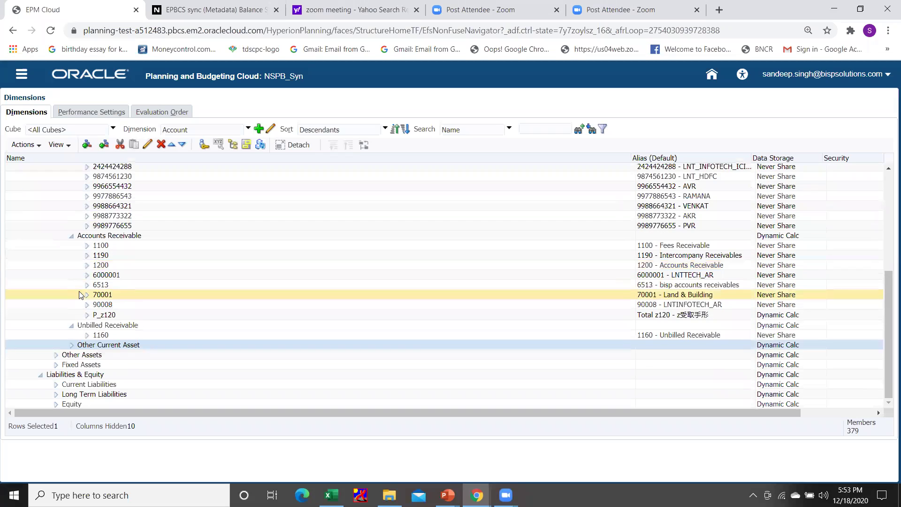
click(72, 345)
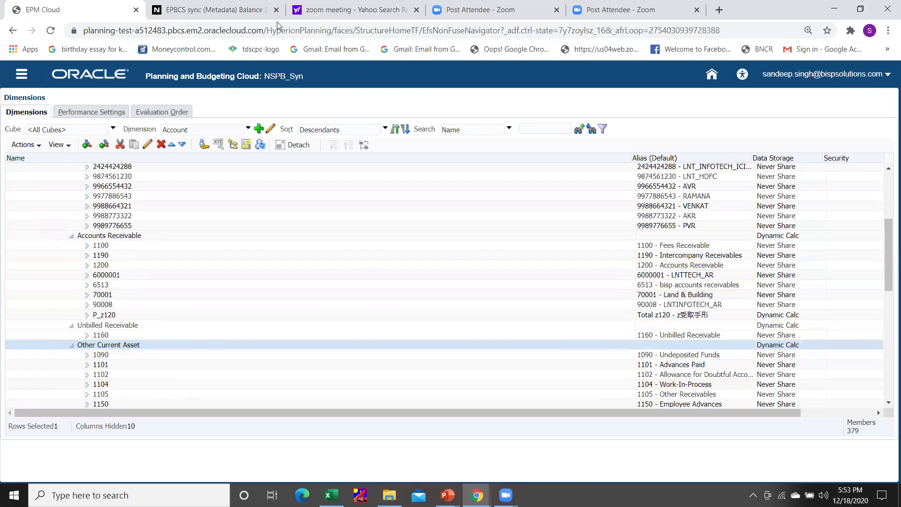
Step: Check NetSuite account 1973 VAT on Purchases PE against the Other Current Asset members in the PBCS Account dimension
click(239, 9)
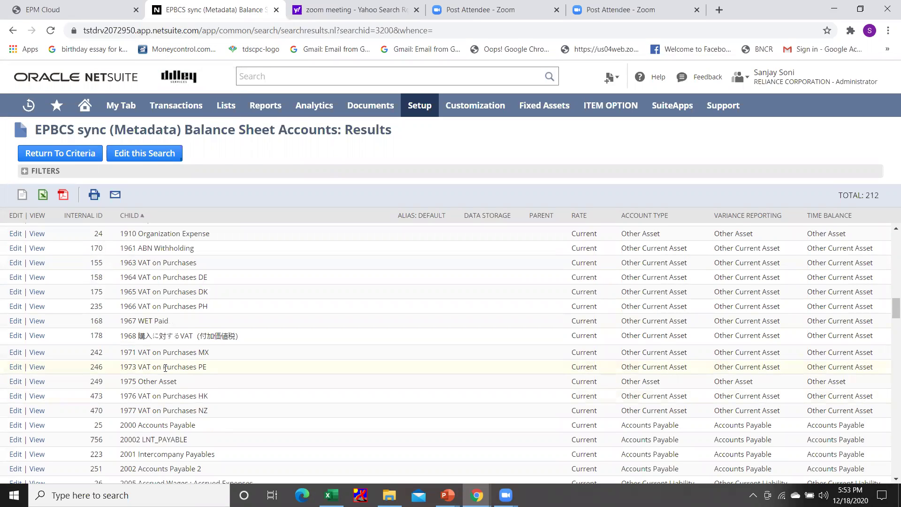
click(75, 9)
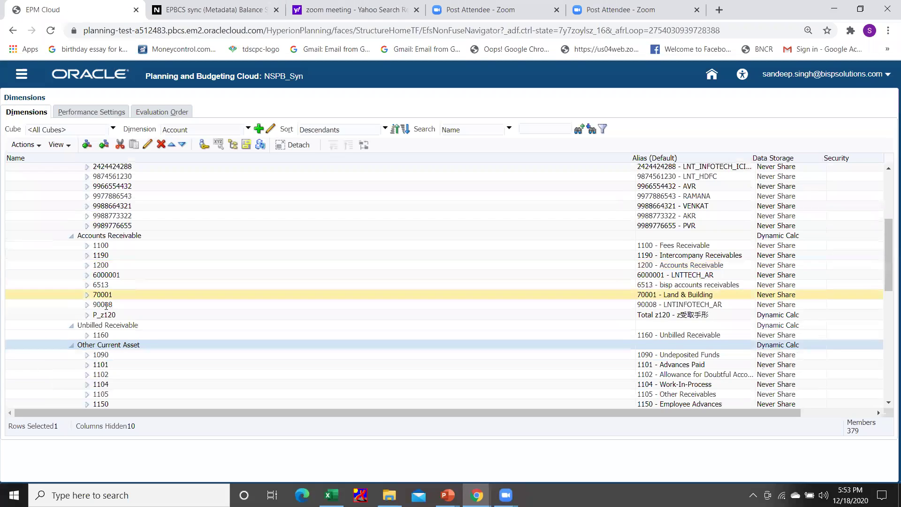
scroll(125, 371, down, 5)
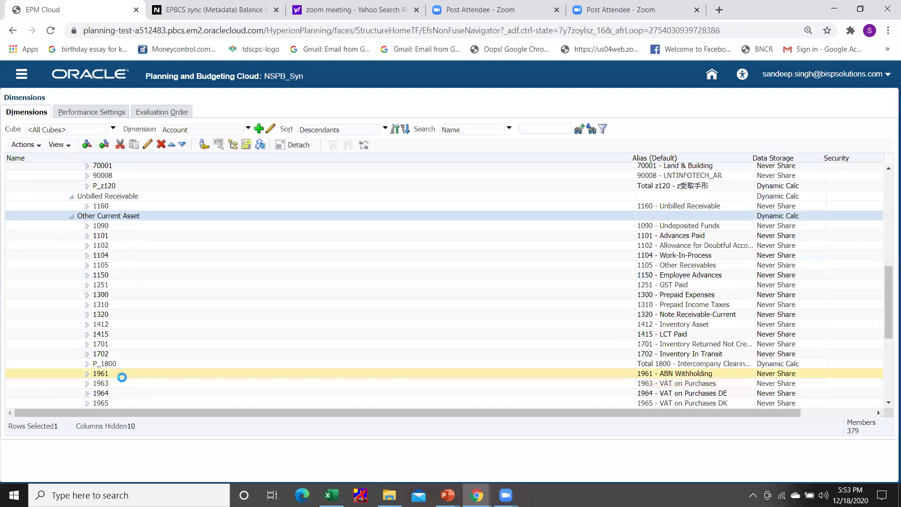
scroll(122, 377, down, 3)
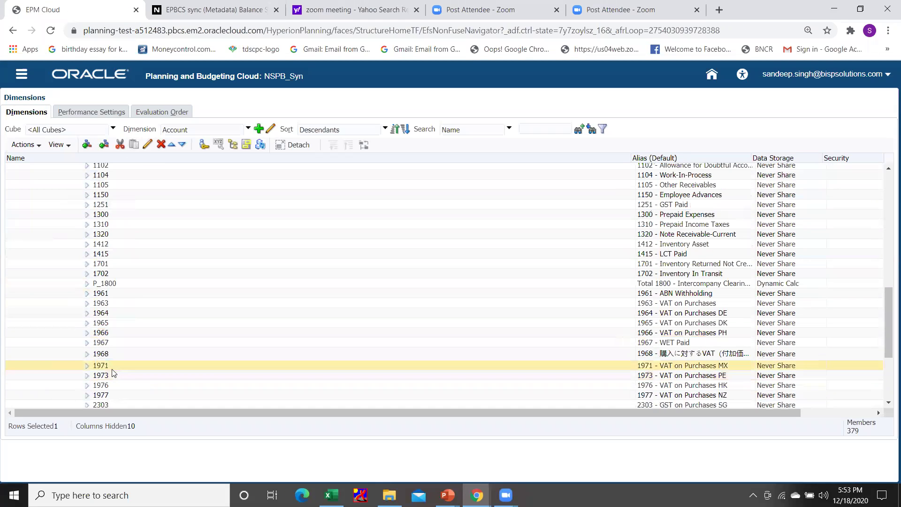
click(99, 375)
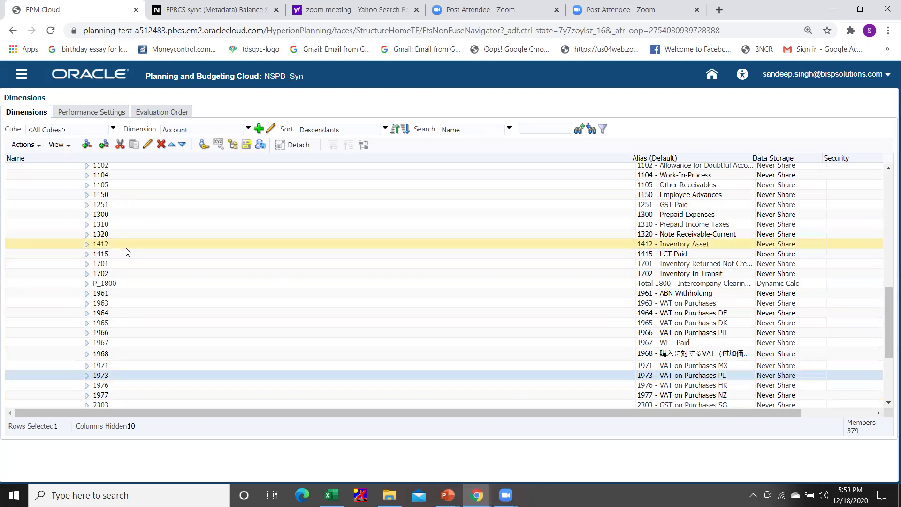
scroll(128, 252, up, 10)
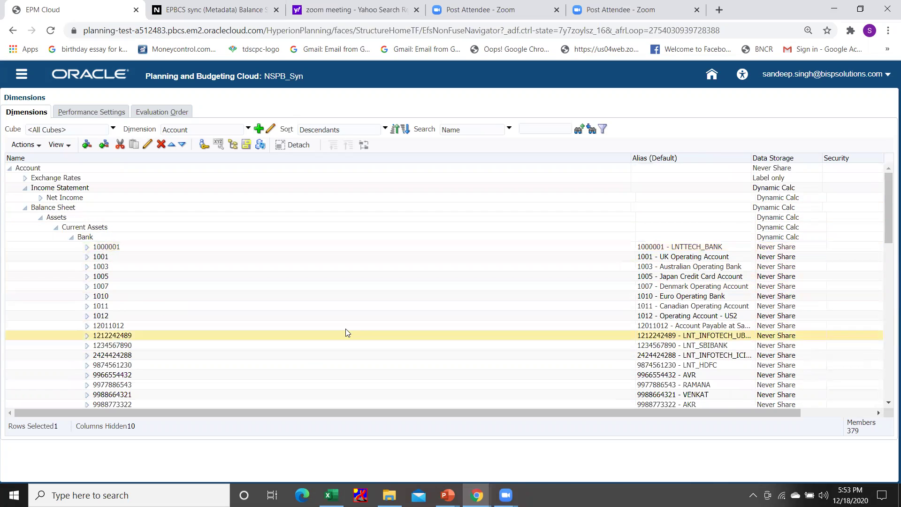
Step: Switch to the running PowerPoint slide show and advance to the "Any Question?" slide
click(448, 495)
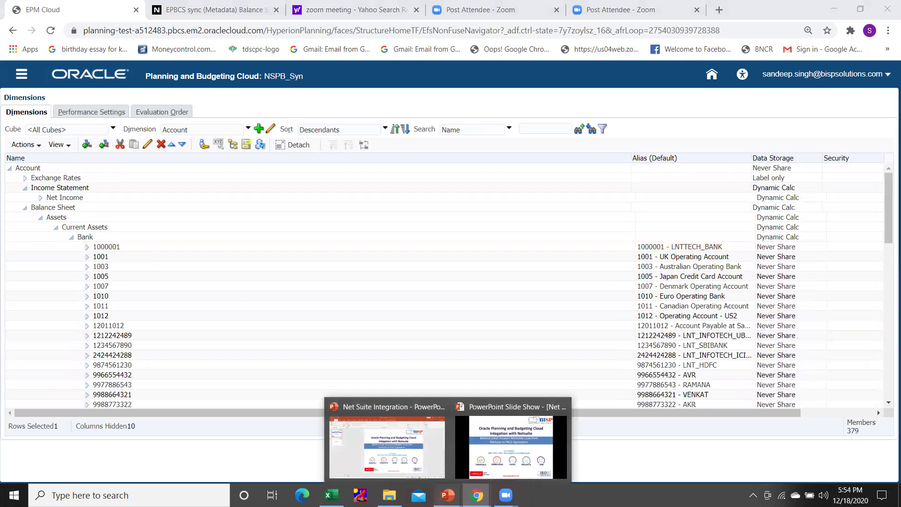
click(520, 454)
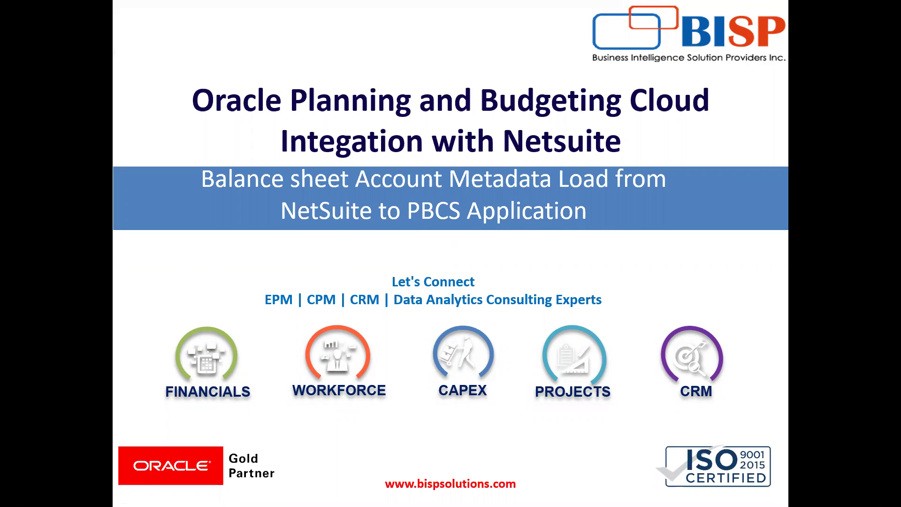
key(Right)
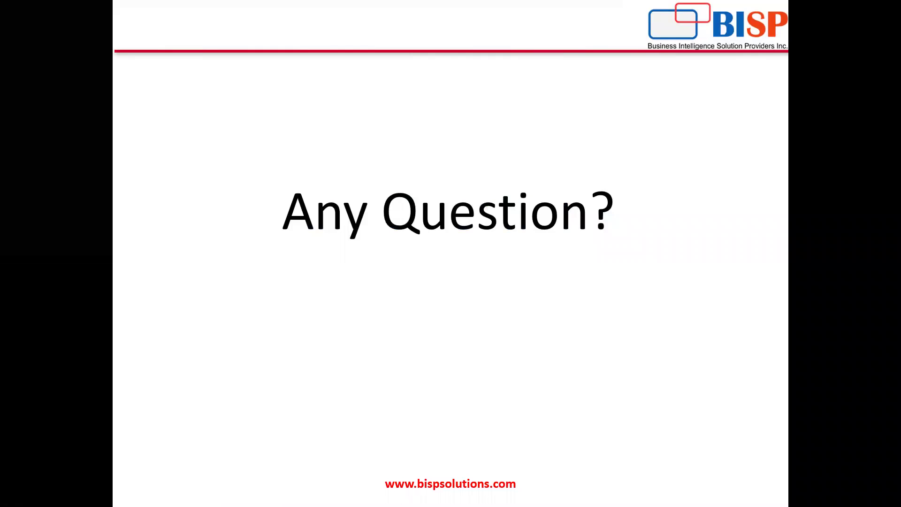